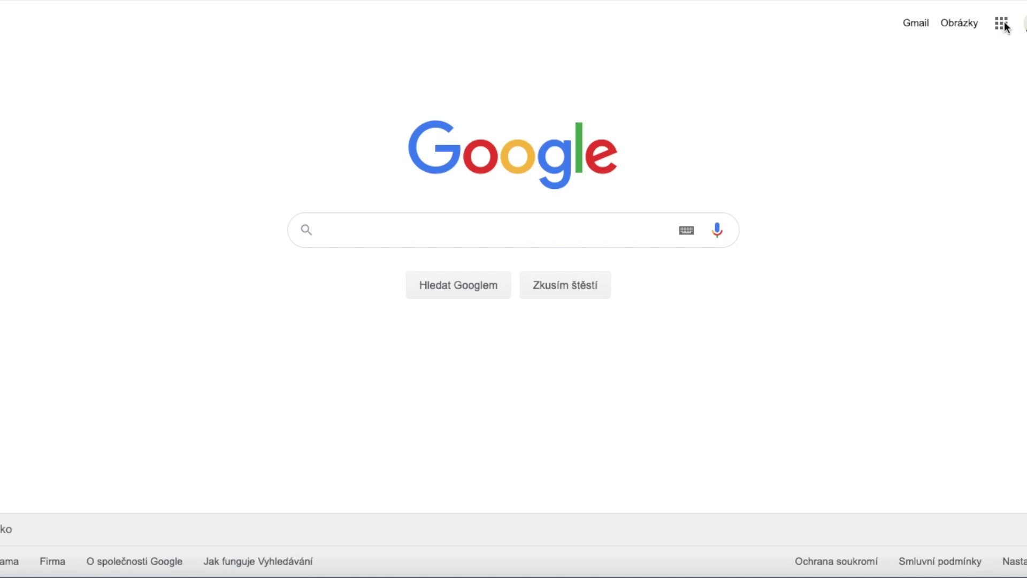
Step: Open Google Classroom (Učebna) and create a new course named "Informatika"
click(1003, 25)
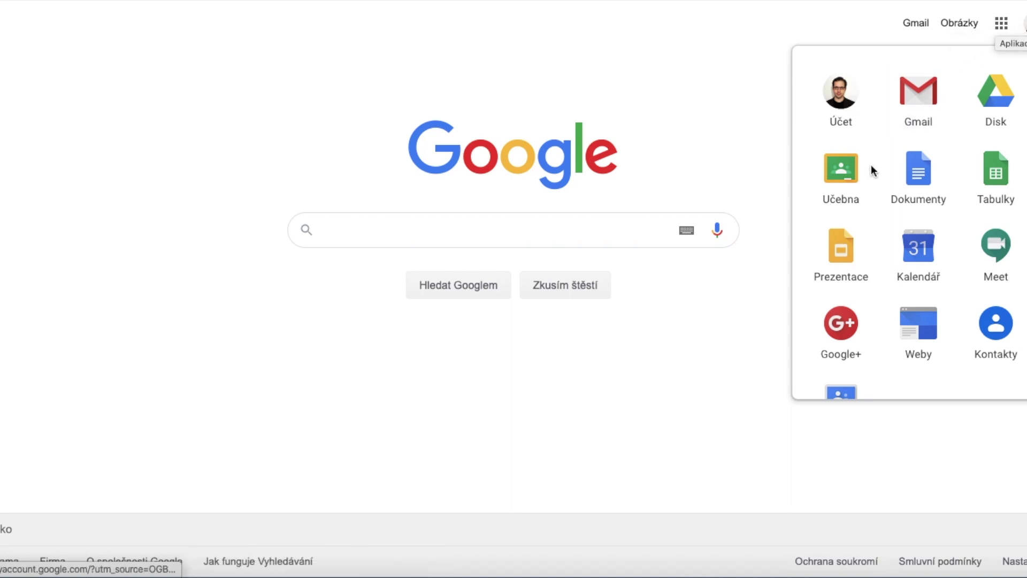
click(841, 175)
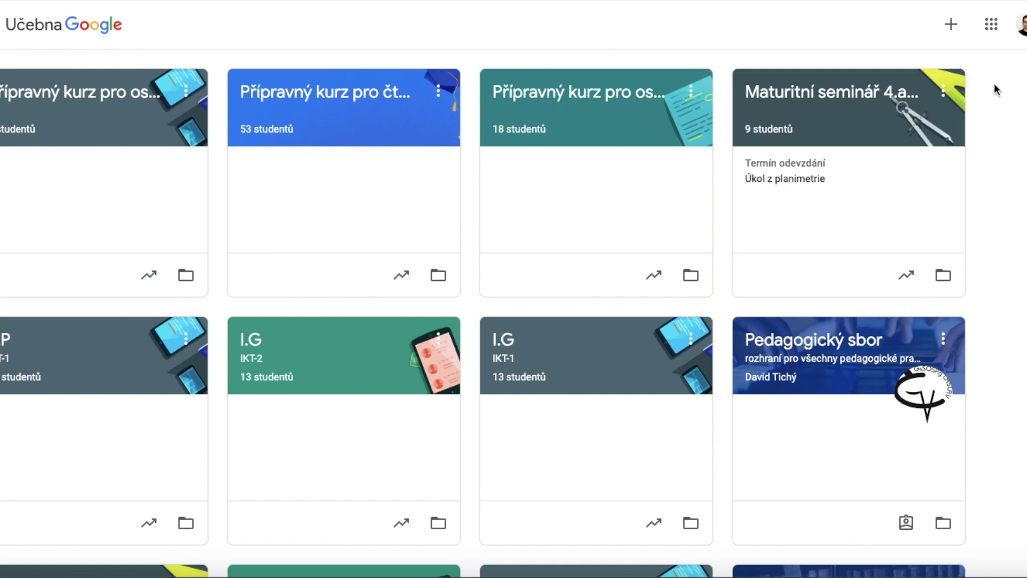
click(951, 27)
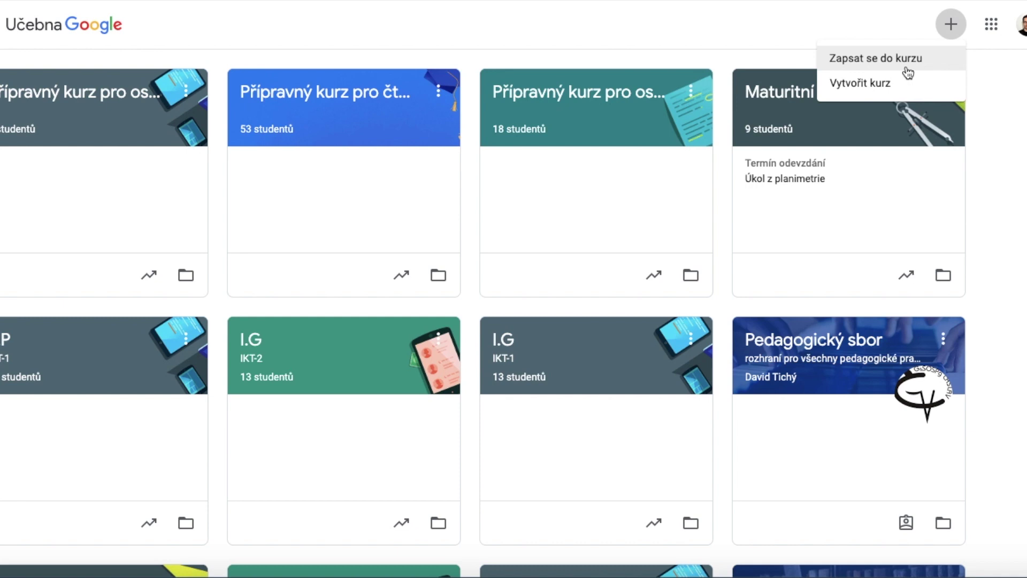
click(885, 87)
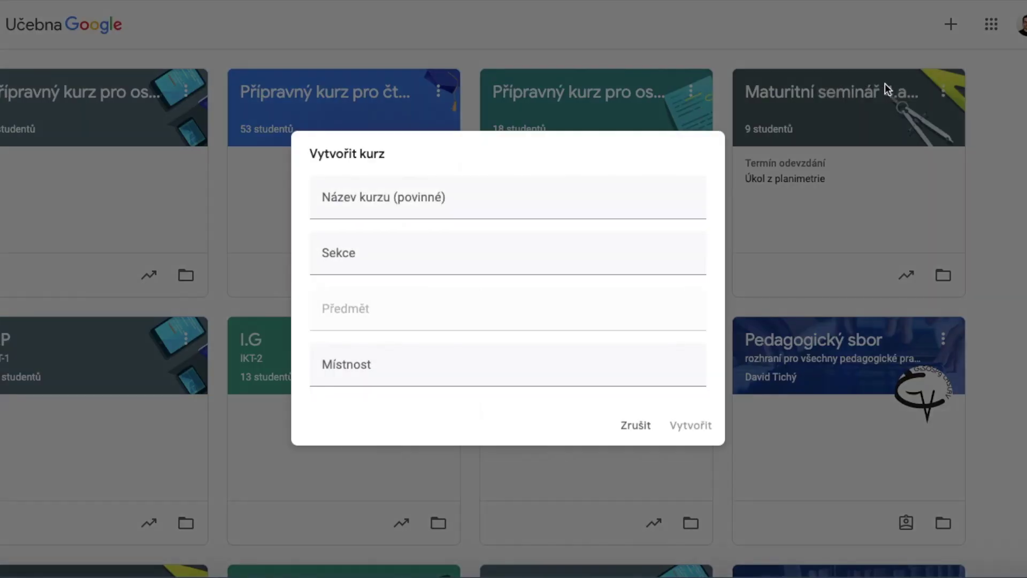
click(510, 211)
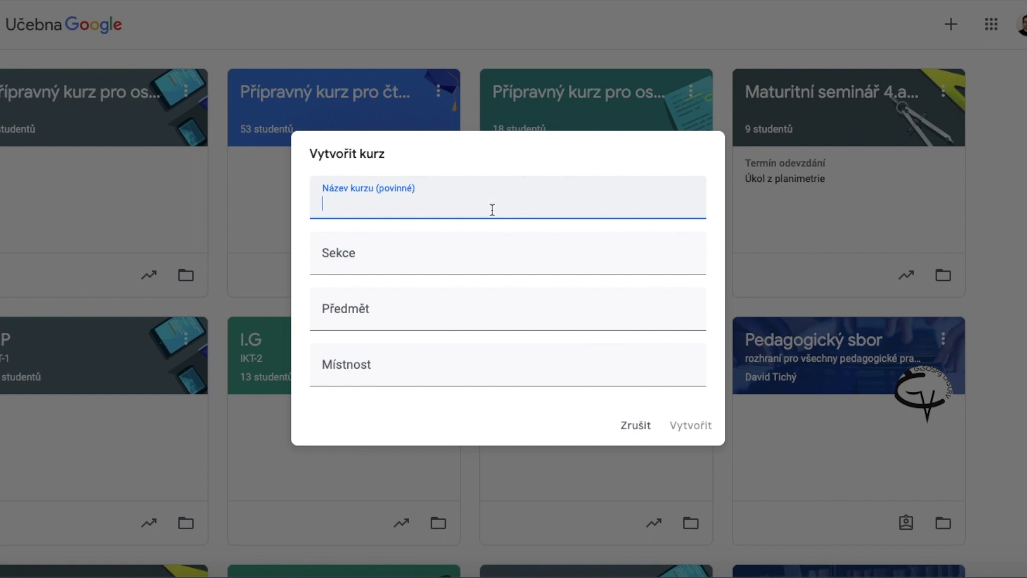
text(Informatika)
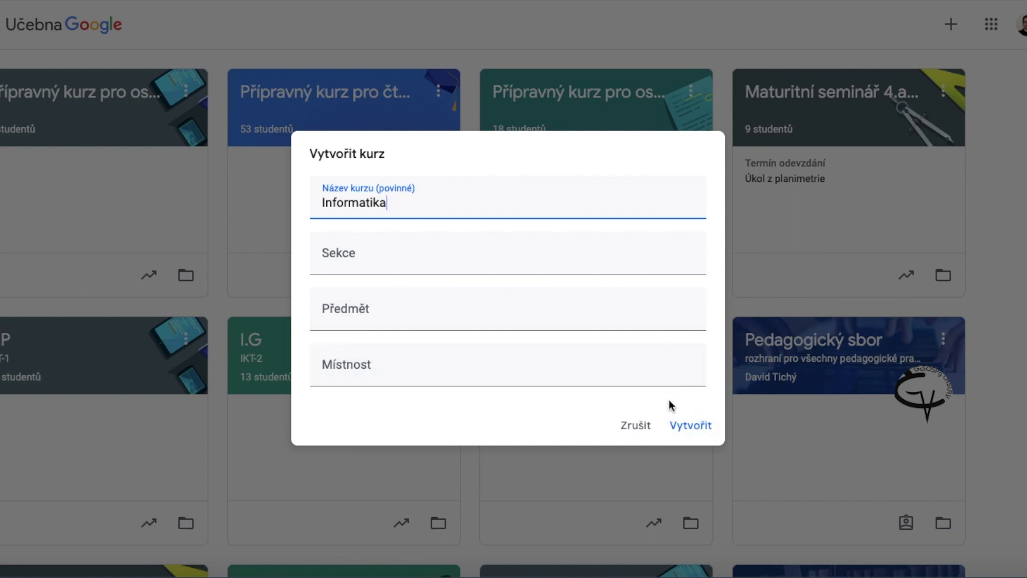
click(680, 428)
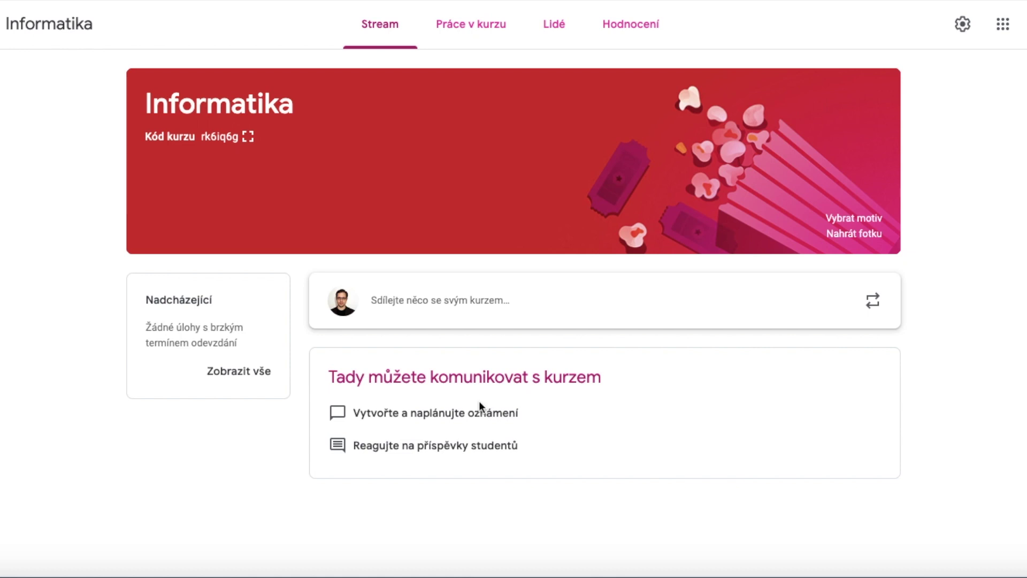
Step: Look through the new course's classwork, people and grades pages
click(486, 27)
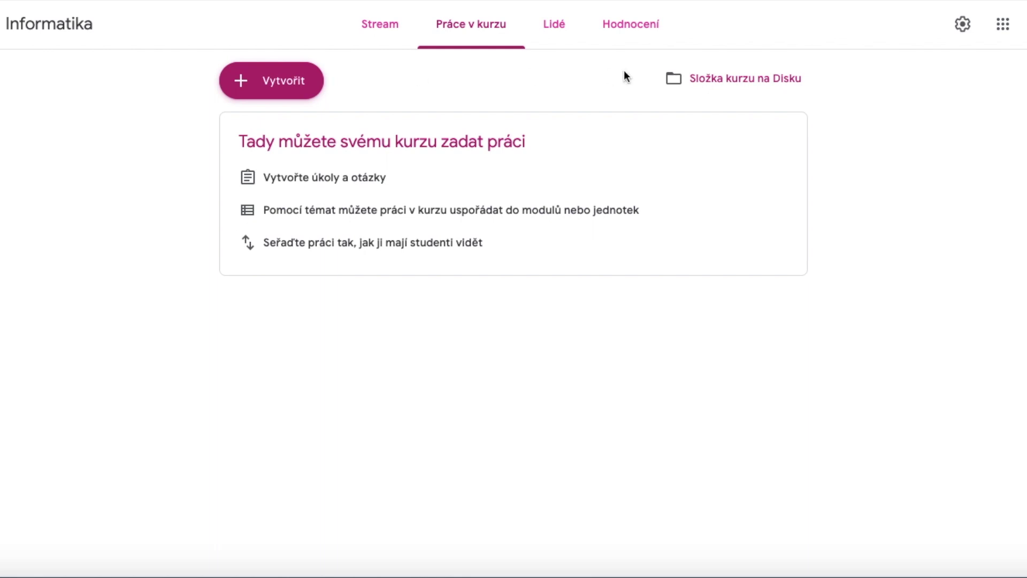
click(563, 31)
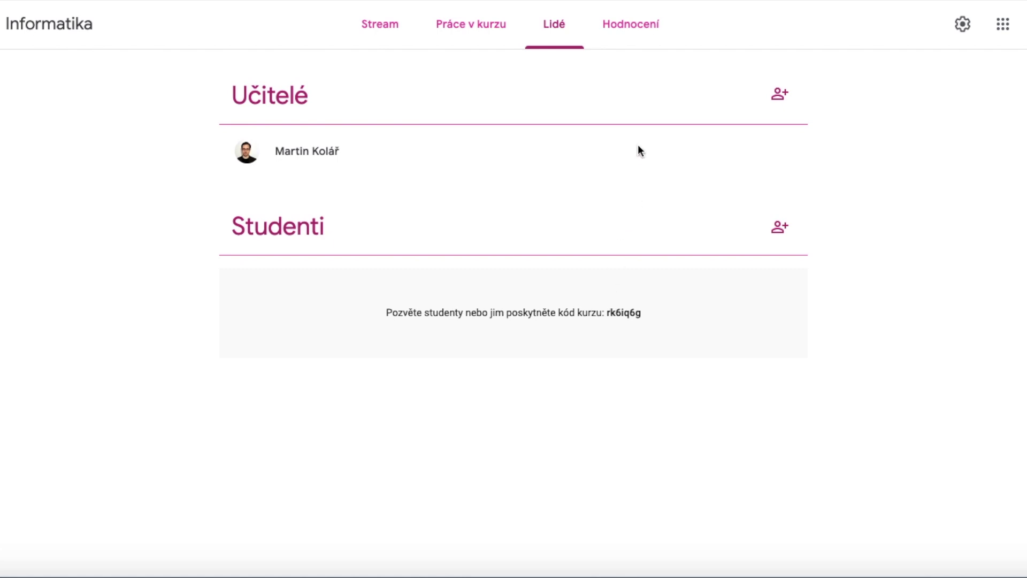
click(618, 30)
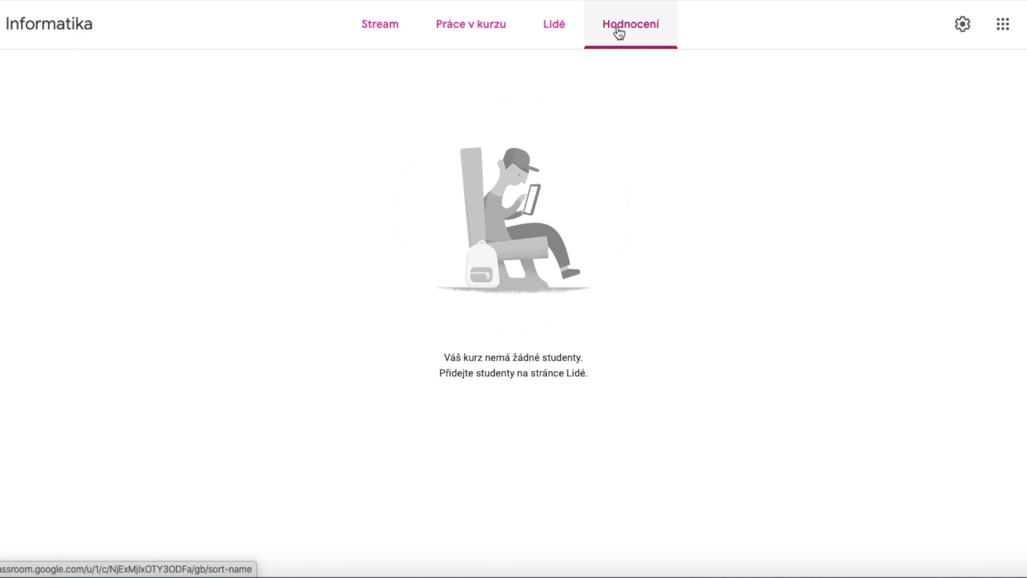
Step: Invite a student found by surname to the course, and open the student's guardian invitation form without sending it
click(553, 35)
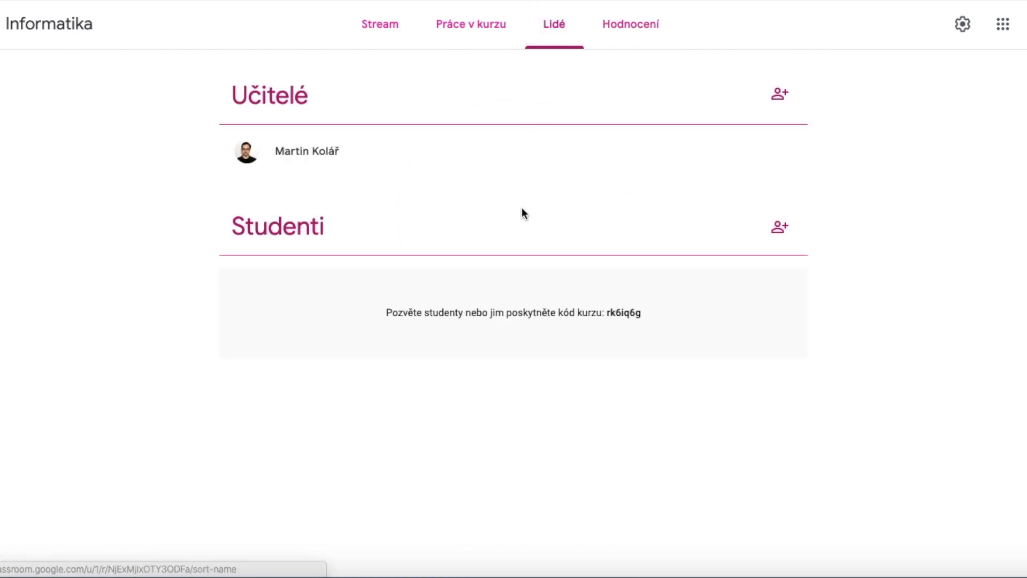
click(796, 232)
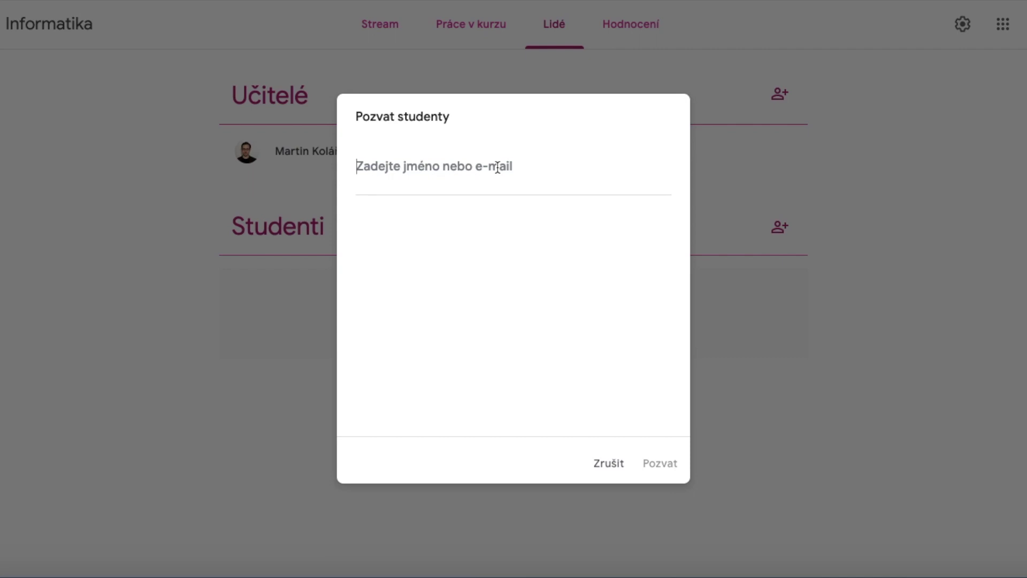
text(kolar)
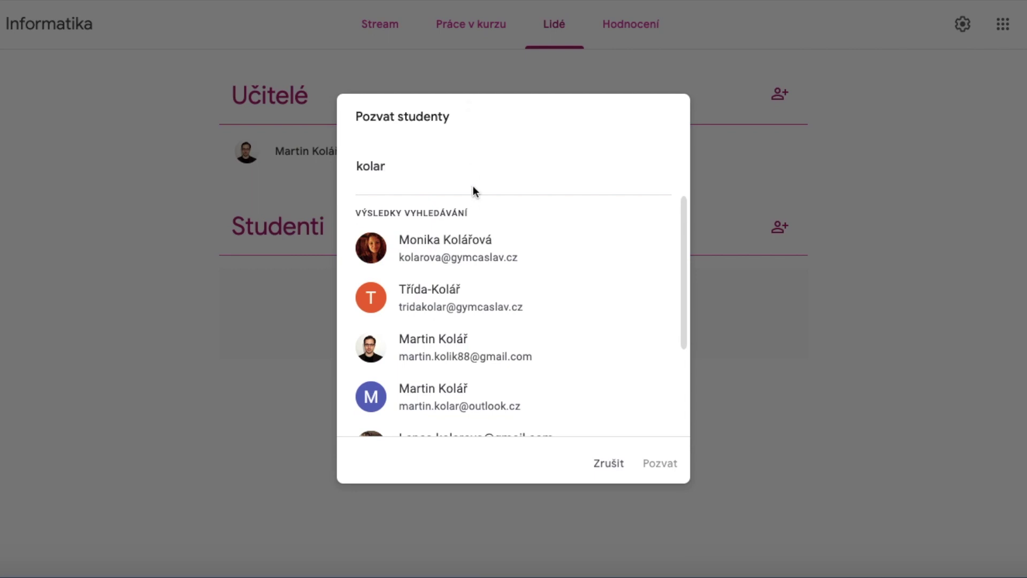
click(465, 250)
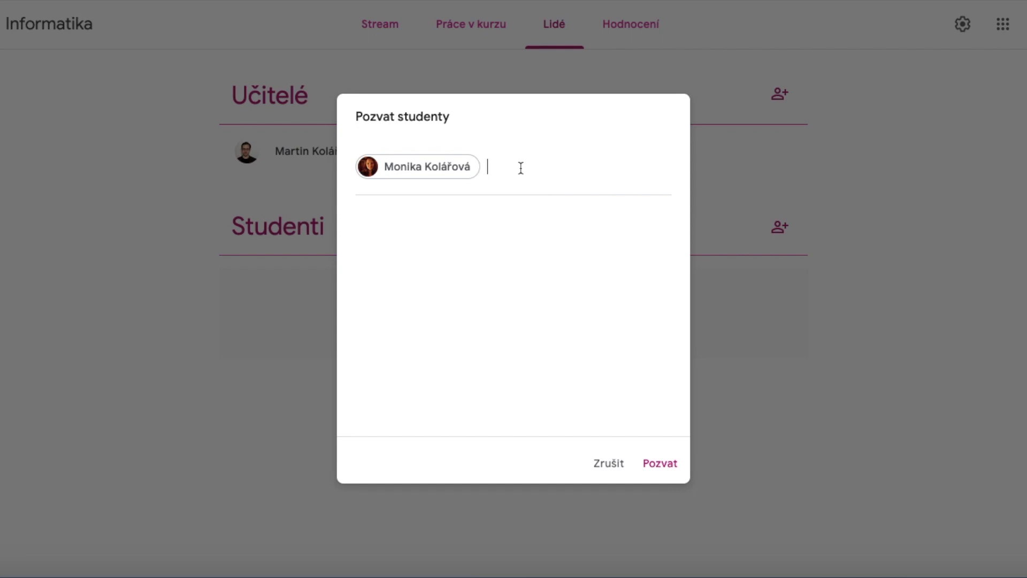
click(661, 464)
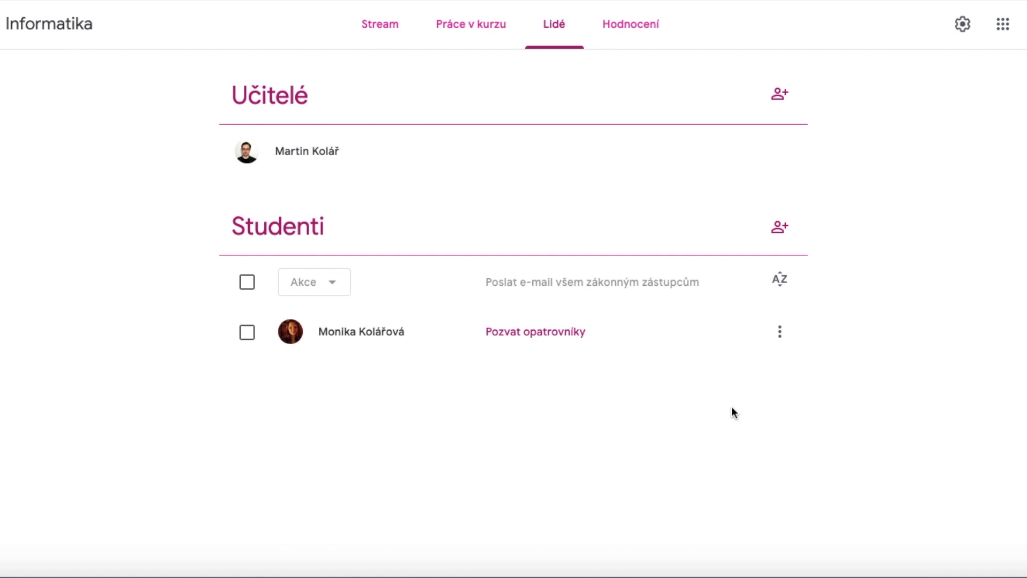
click(565, 333)
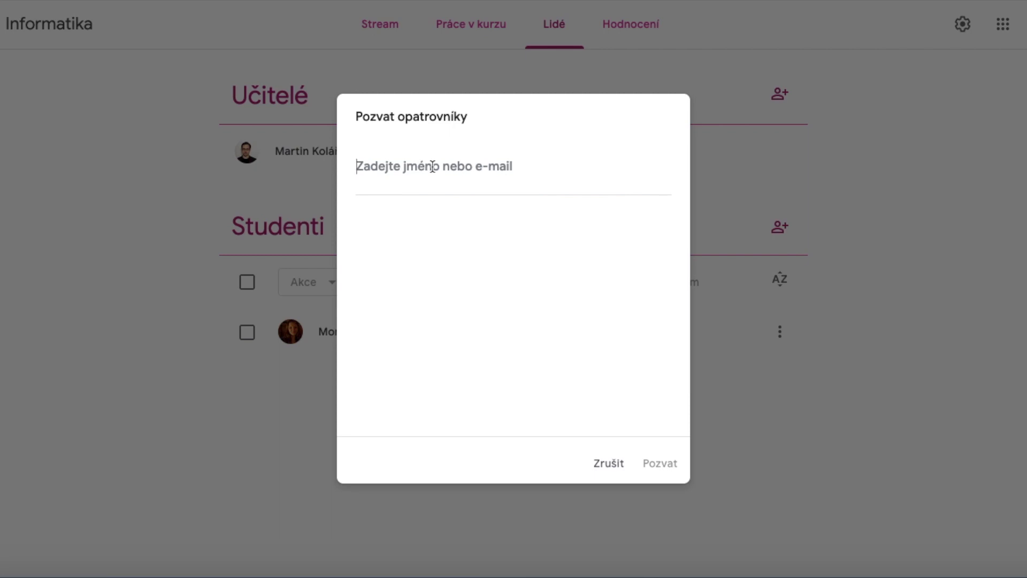
click(608, 463)
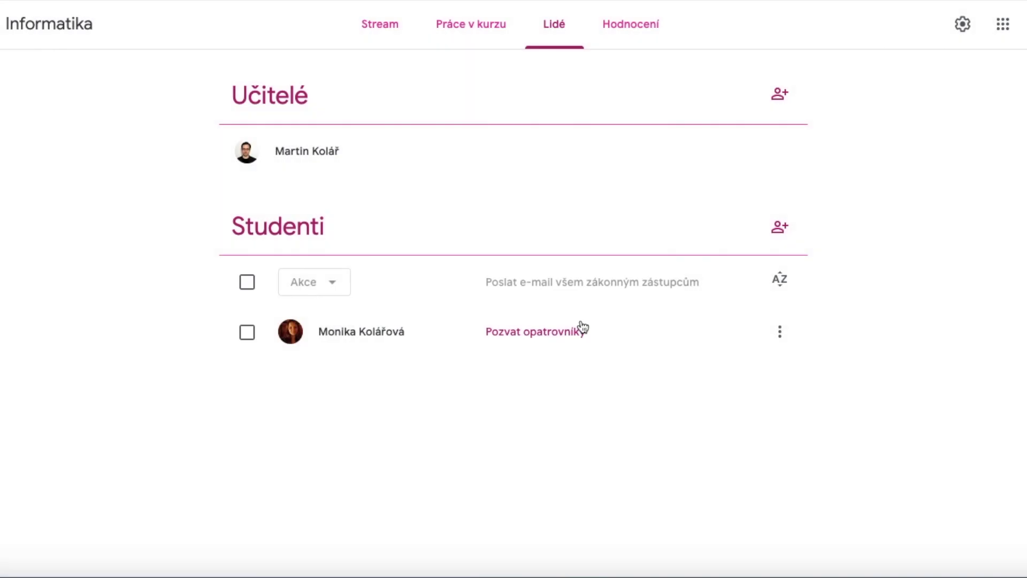
Step: Add a topic named "Internet" to the course's classwork
click(466, 27)
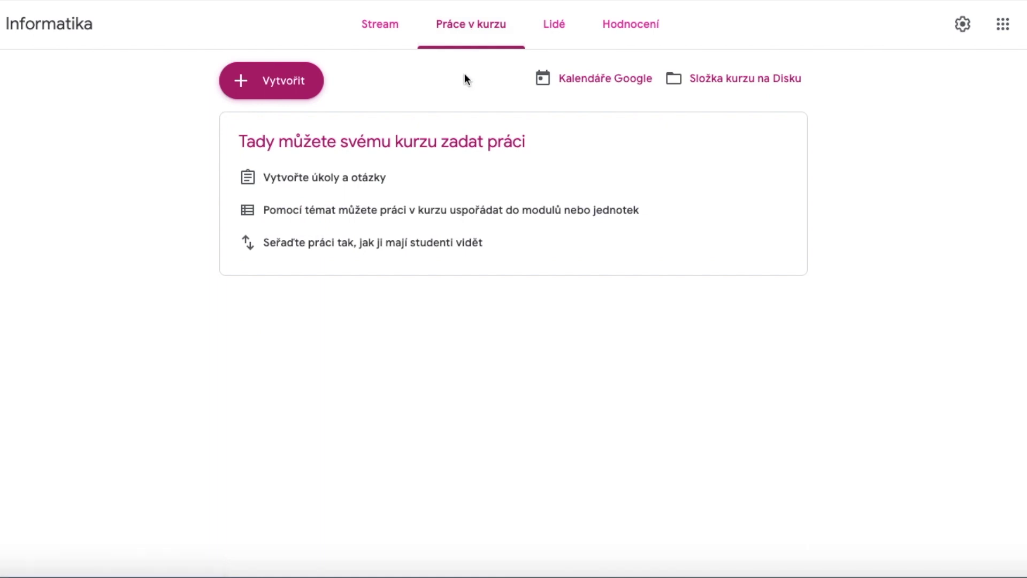
click(293, 96)
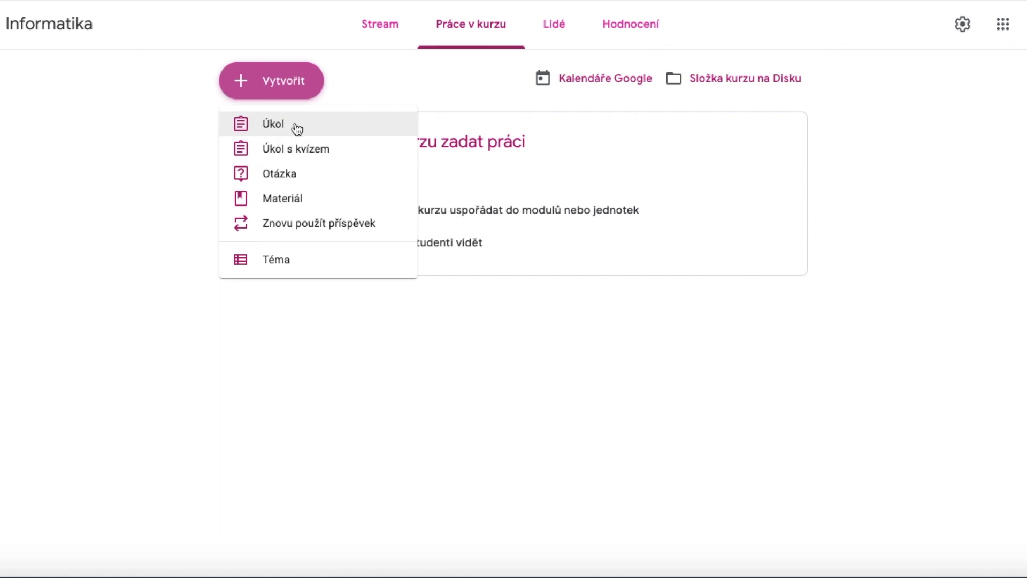
click(295, 265)
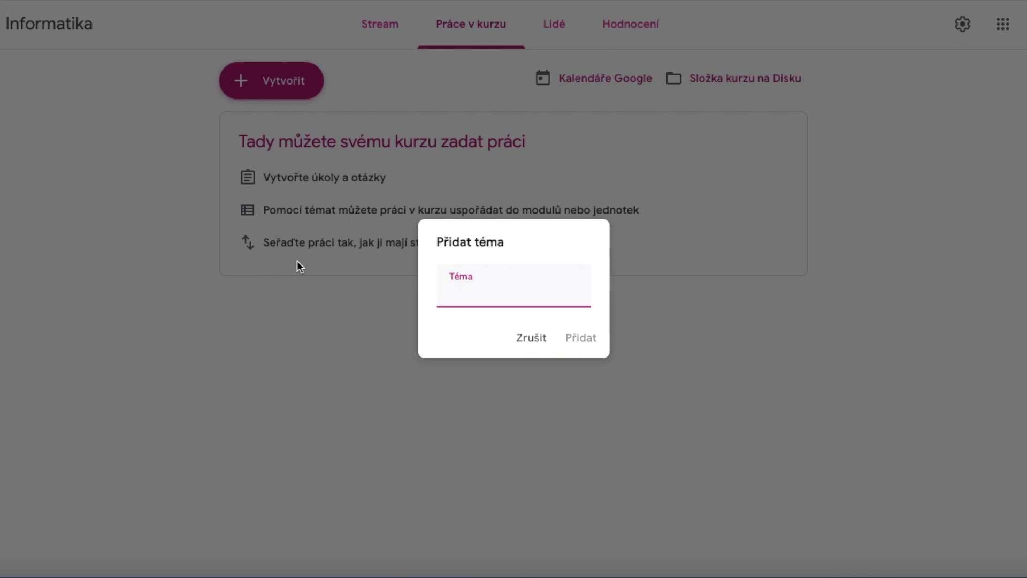
text(Internet)
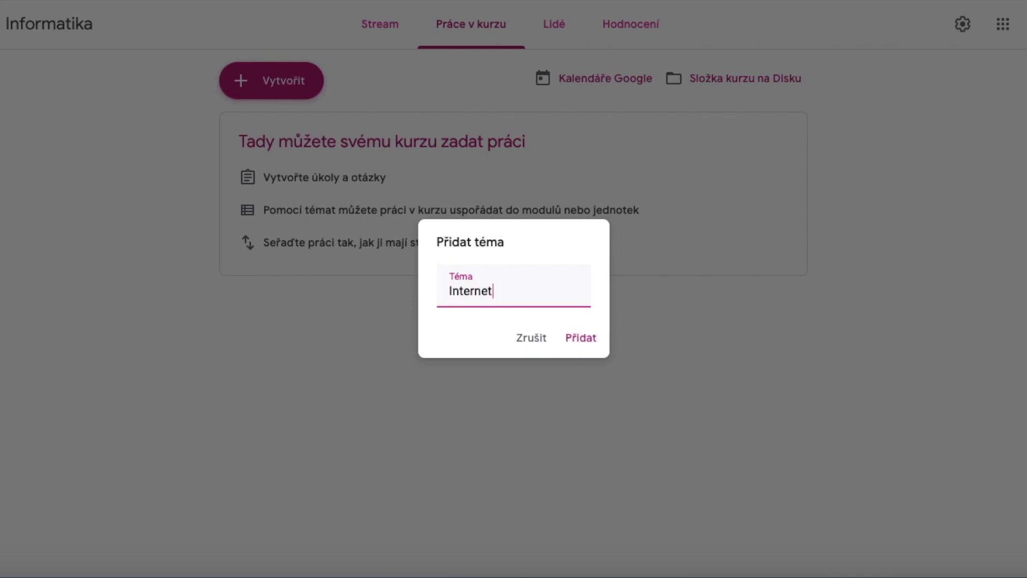
click(583, 342)
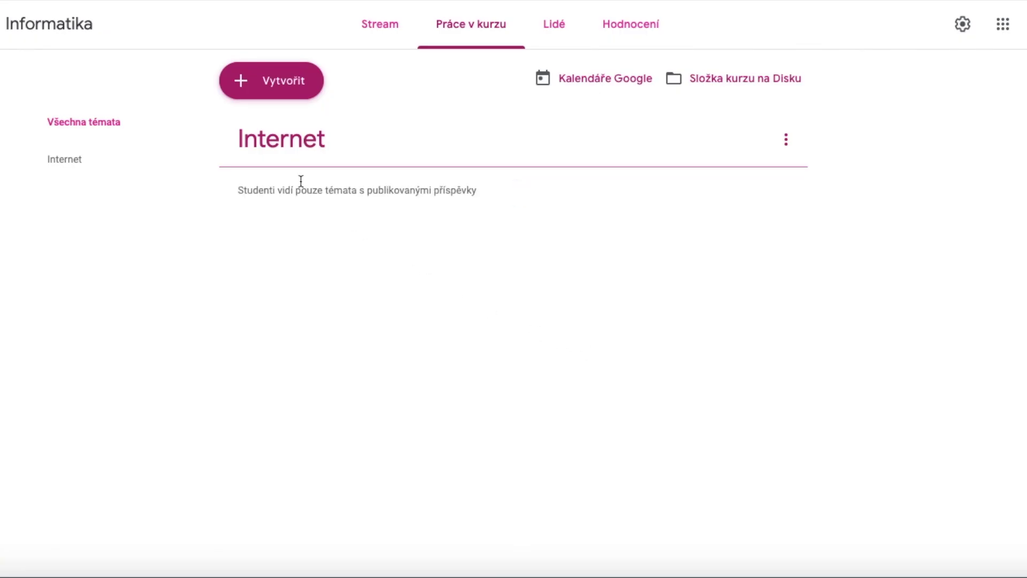
Step: Create a new assignment (Úkol) titled "Vyhledání informací na internetu"
click(284, 87)
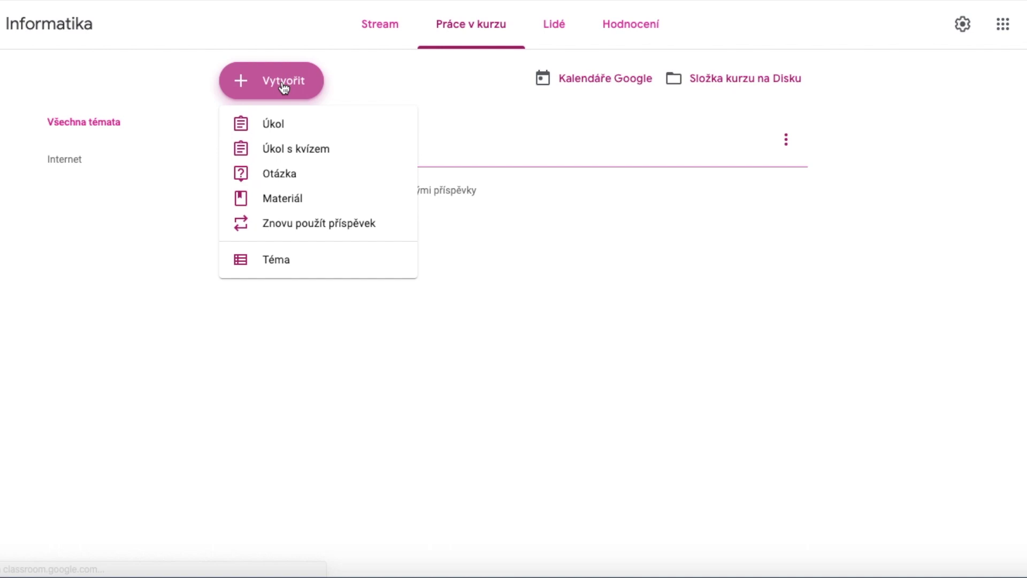
click(299, 128)
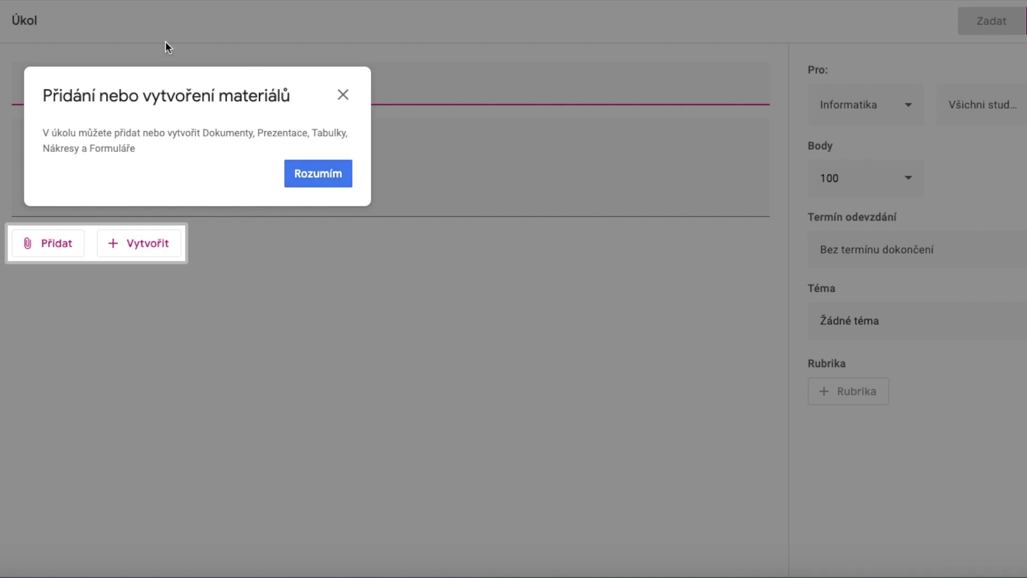
click(329, 174)
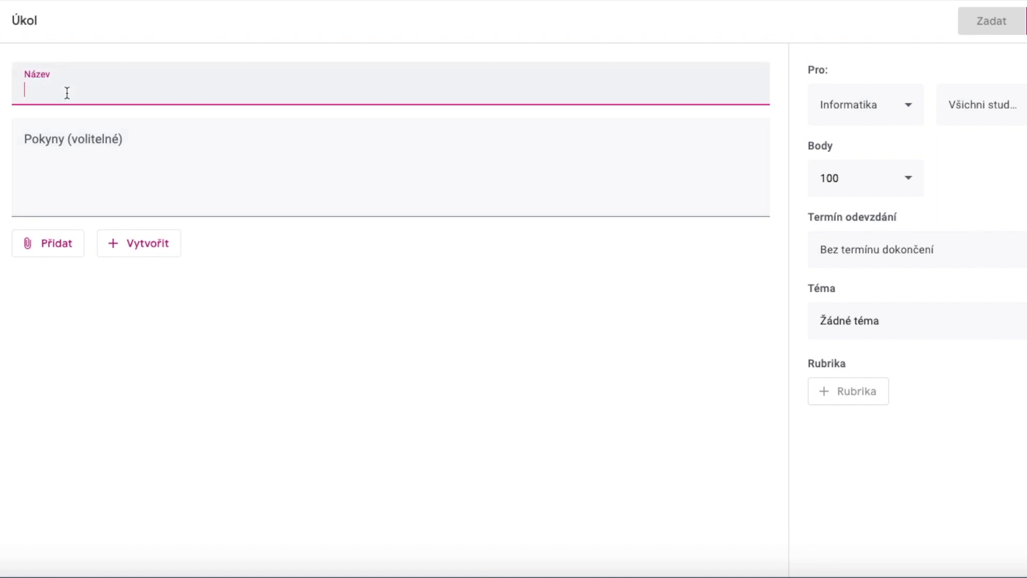
text(Vyhledání informací na internetu)
Step: Enter the assignment instructions "Vyhledejte aktuální informace o počtu nakažených lidí koronavirem."
click(88, 155)
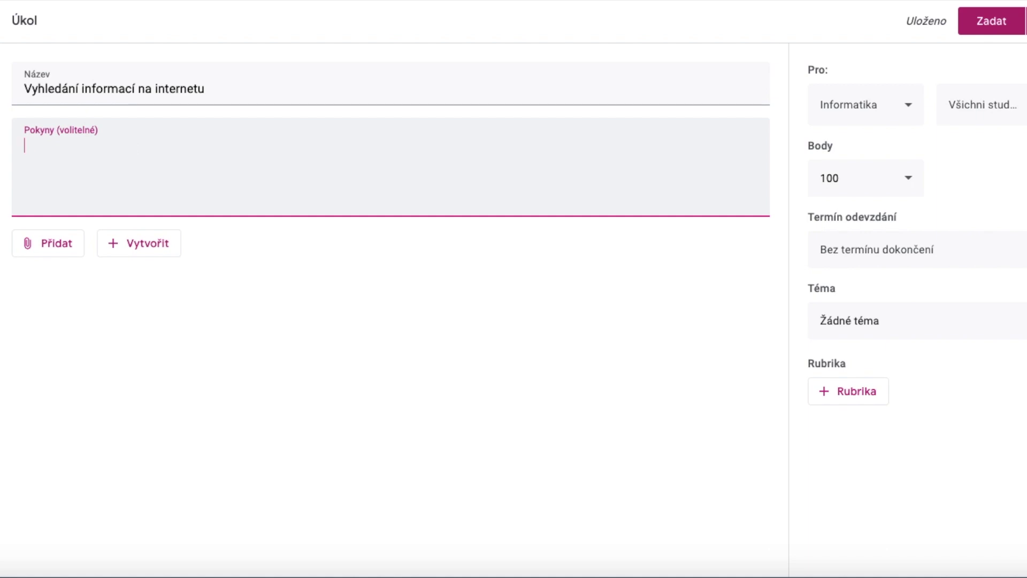
text(Vyhledejte )
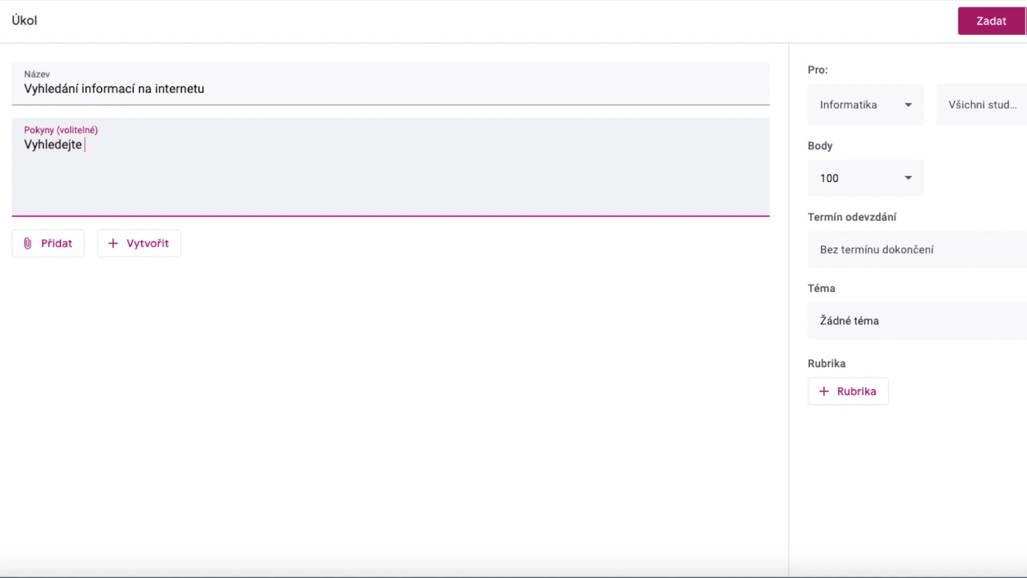
text(aktuální informace o)
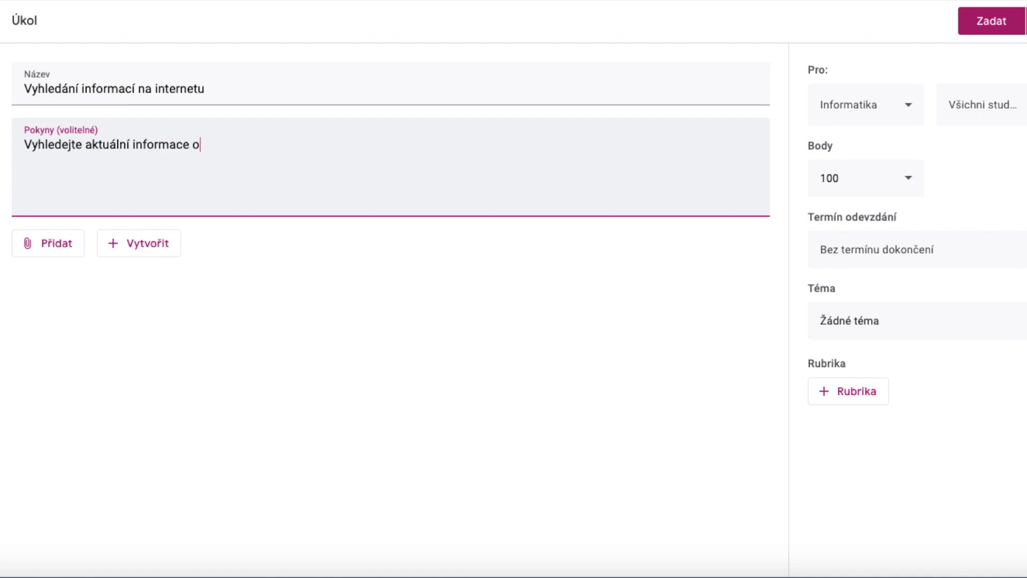
text( počtu nakažených l)
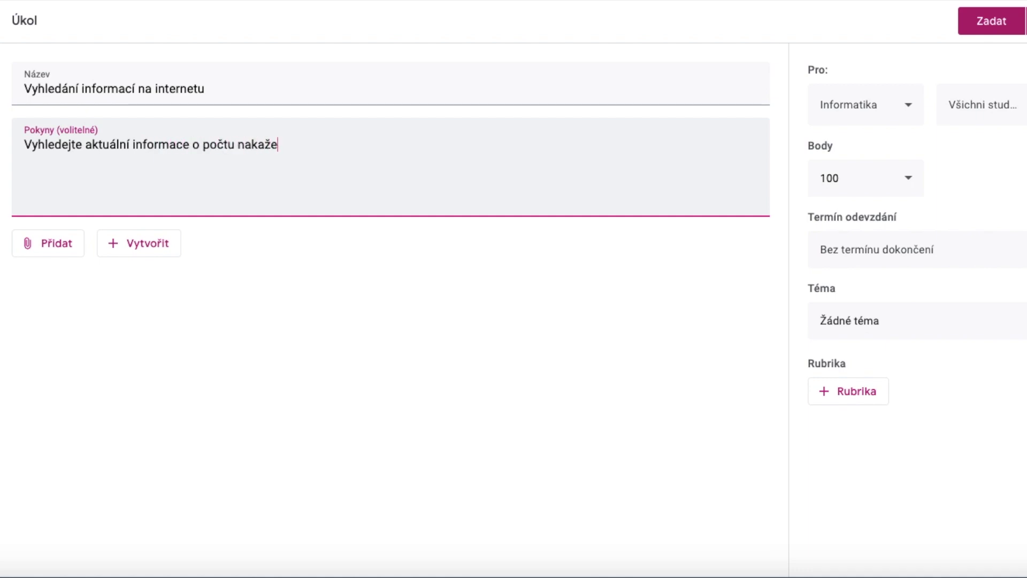
text(í c)
key(BackSpace)
text(koronav)
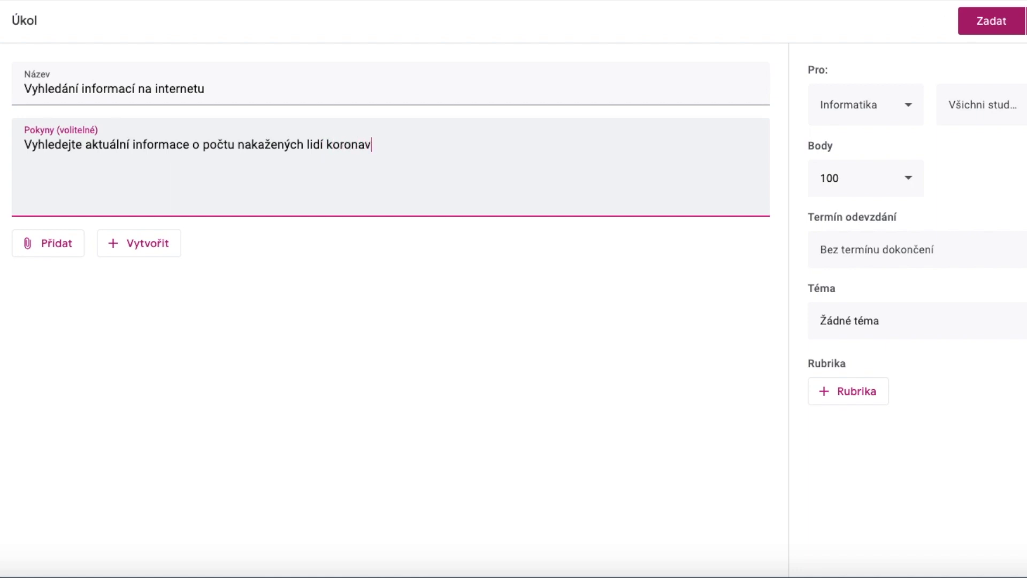
text(irem.)
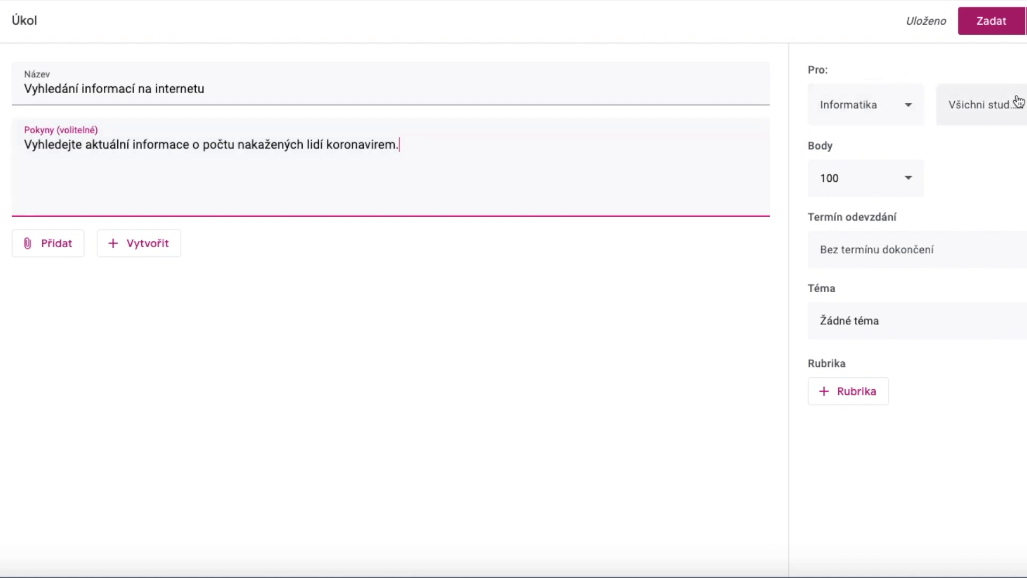
Step: Review which courses and students can receive the assignment, keeping Informatika and all students selected
click(912, 109)
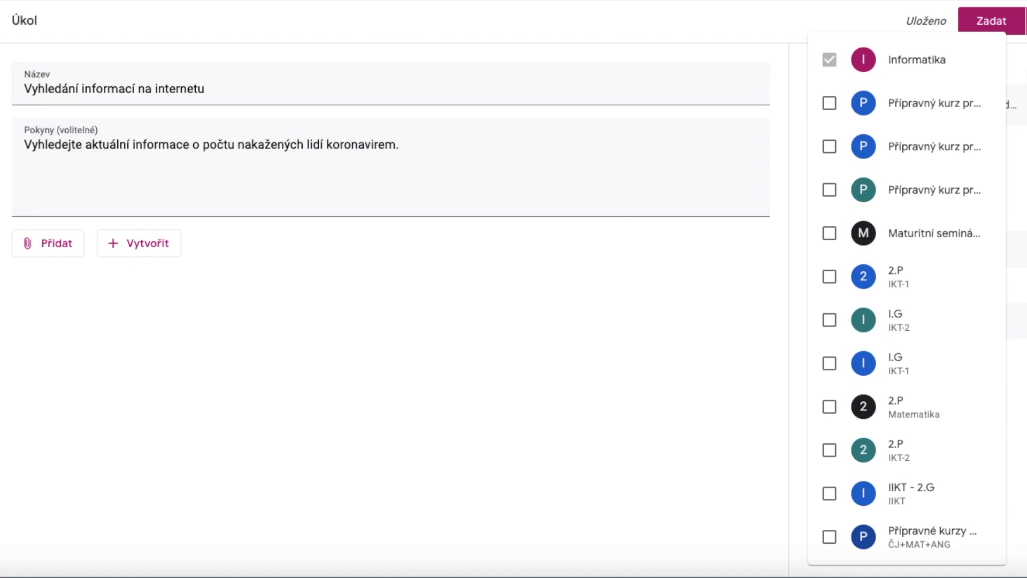
key(Escape)
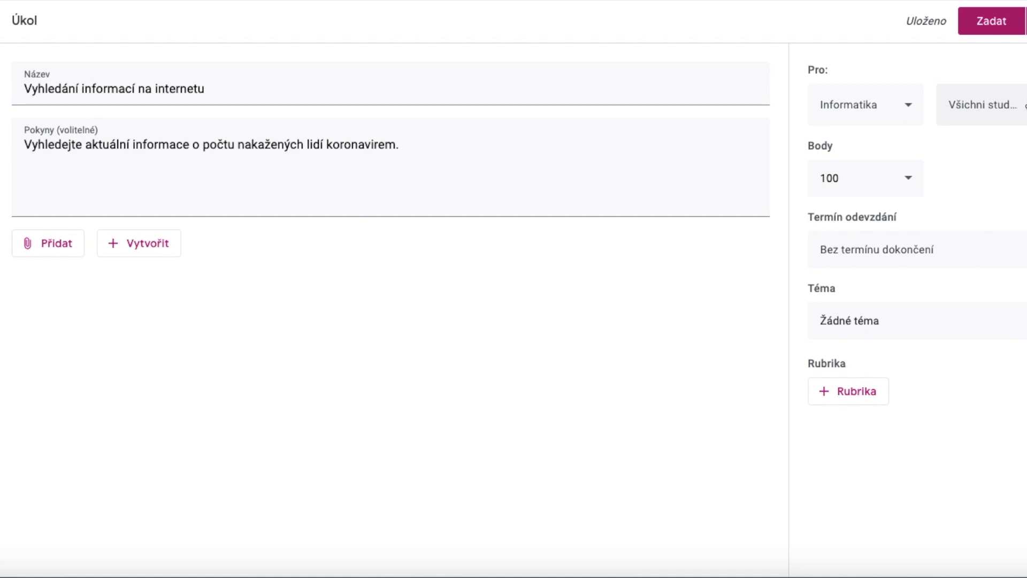
click(971, 107)
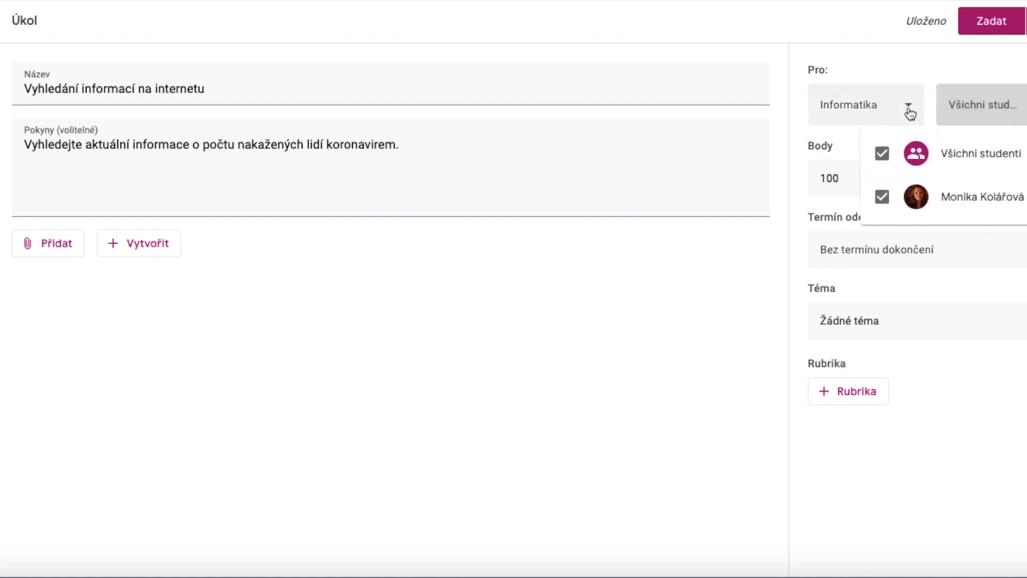
click(886, 154)
click(889, 200)
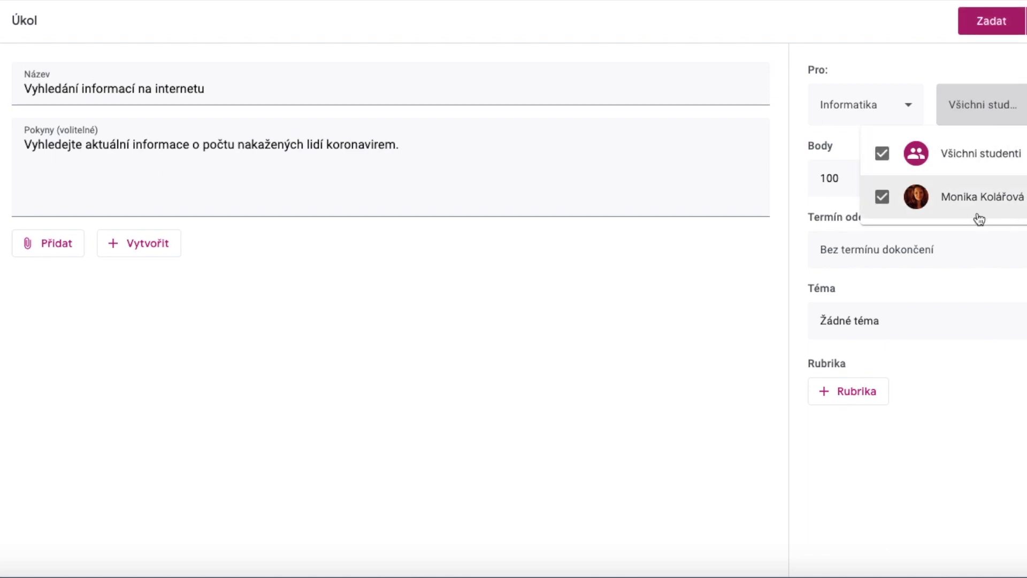
Step: Review the grading options for the assignment's points (Body), keeping it at 100
click(938, 50)
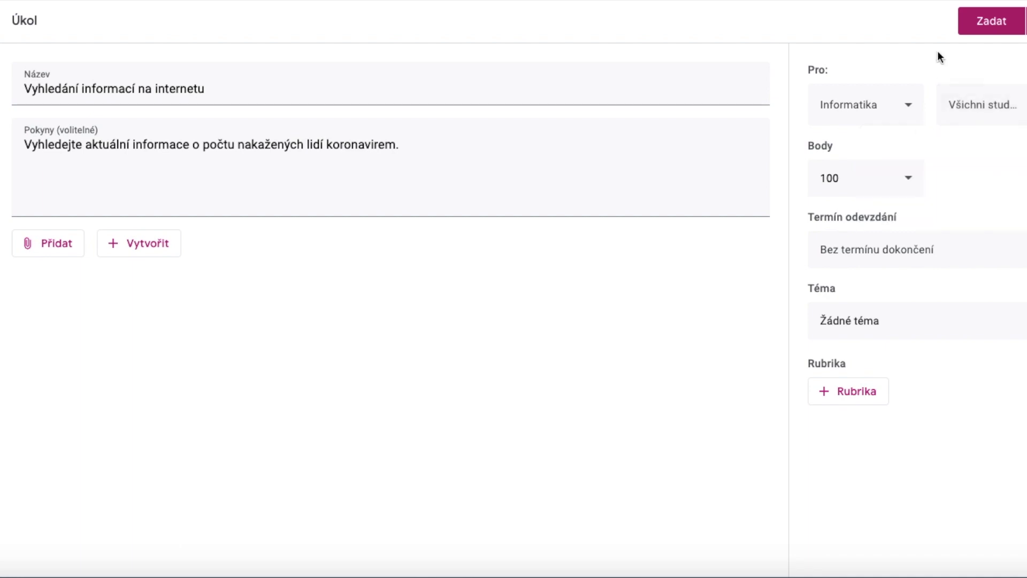
click(907, 181)
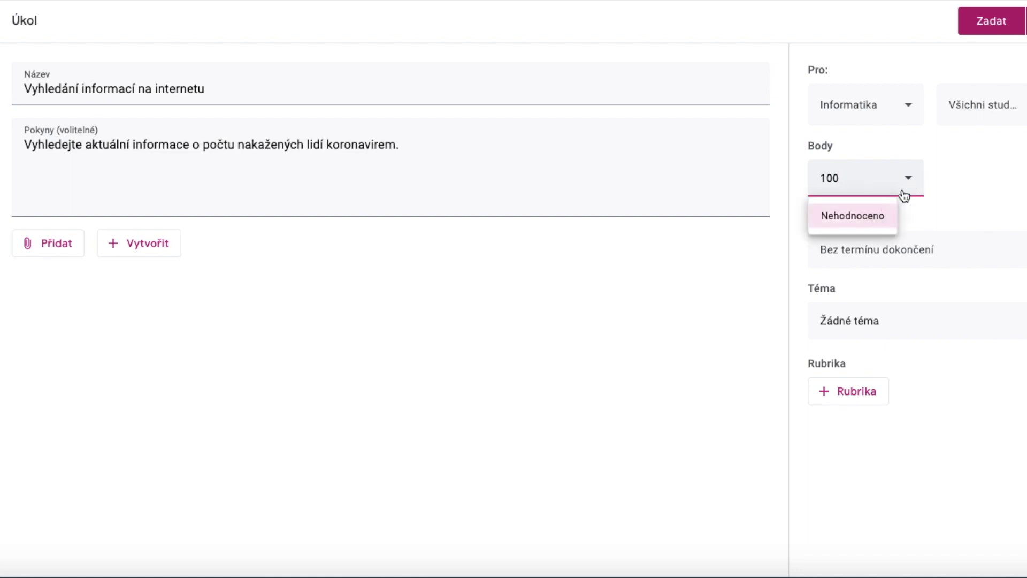
click(937, 178)
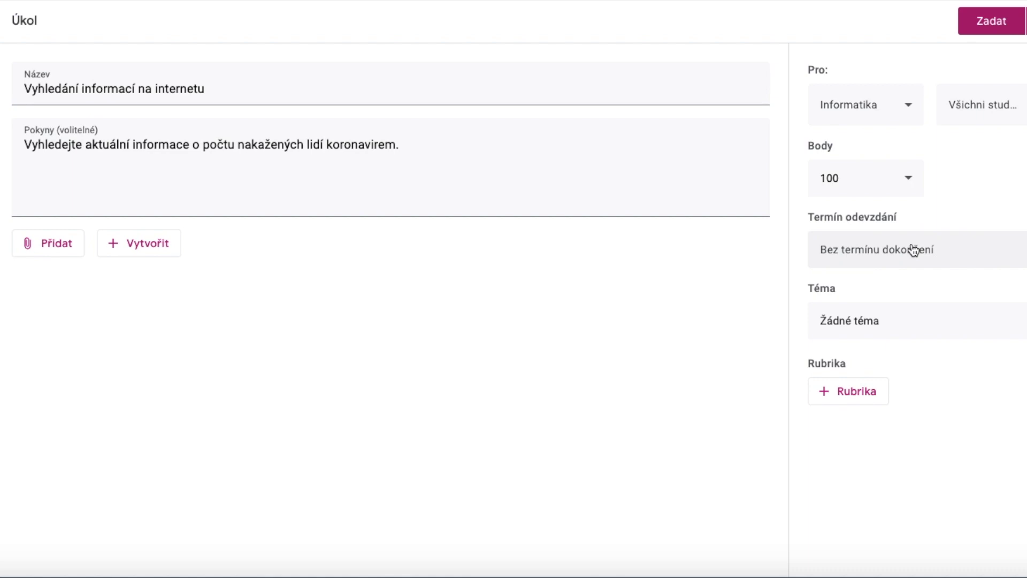
Step: Set the assignment's due date to 19. 3. 2020 at 20:00
click(1019, 256)
click(956, 320)
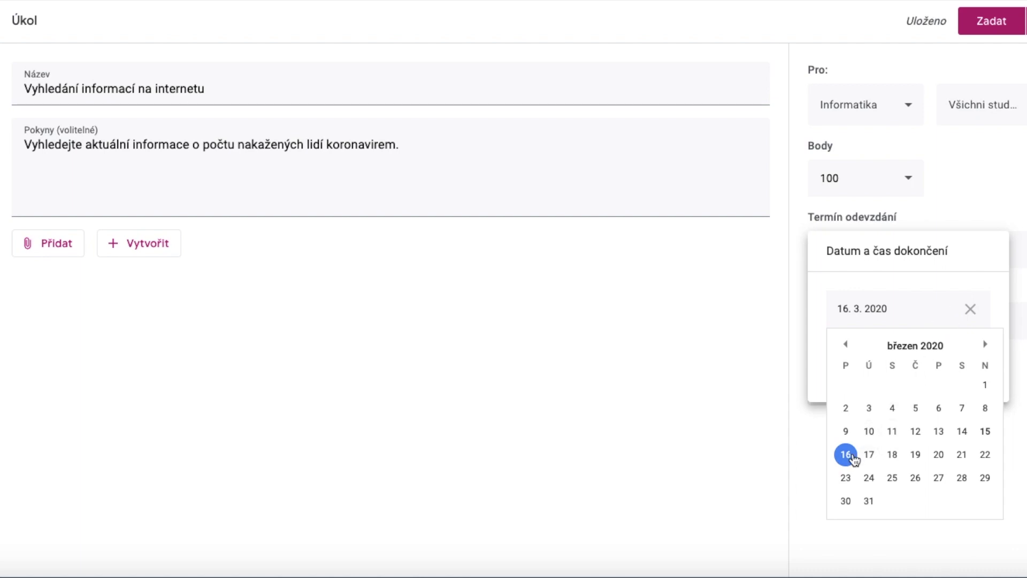
click(916, 456)
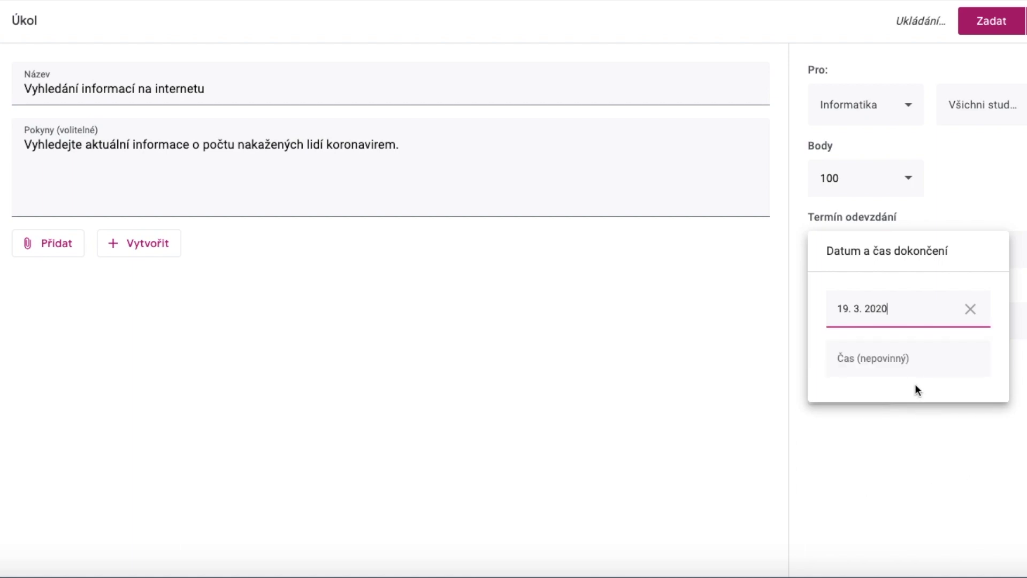
click(905, 364)
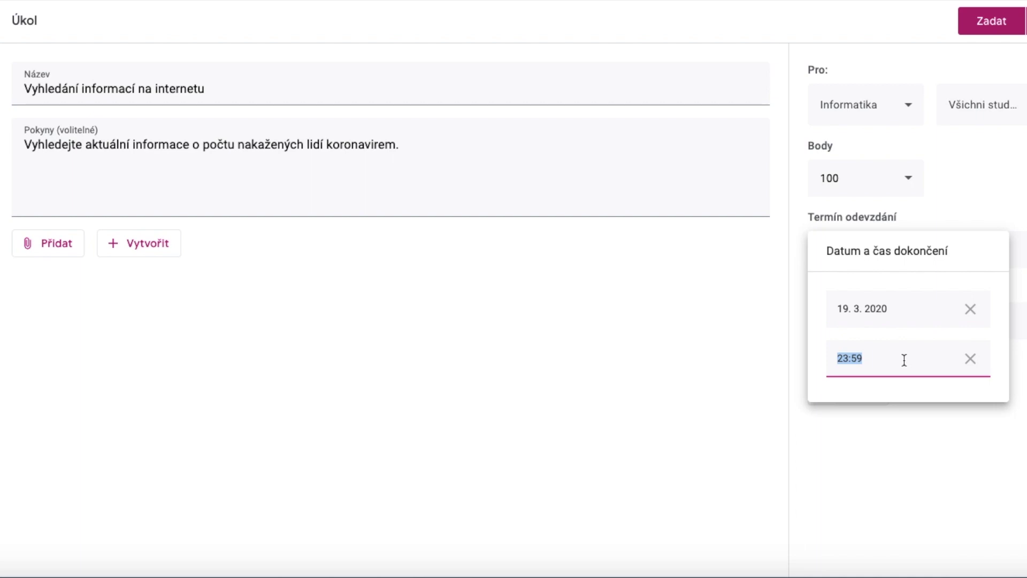
text(20:00)
click(911, 469)
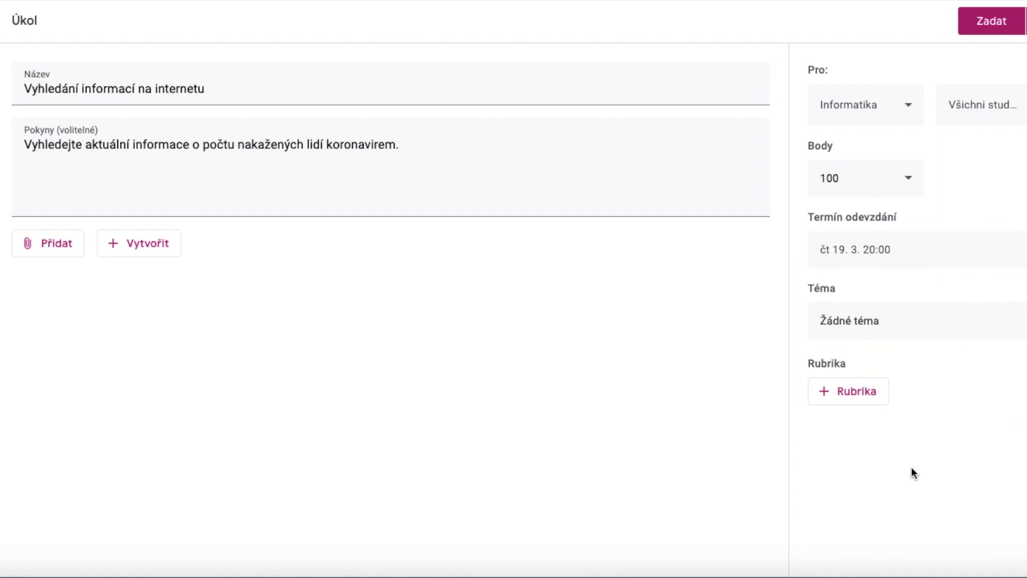
Step: File the assignment under the "Internet" topic and assign it to the class immediately
click(862, 331)
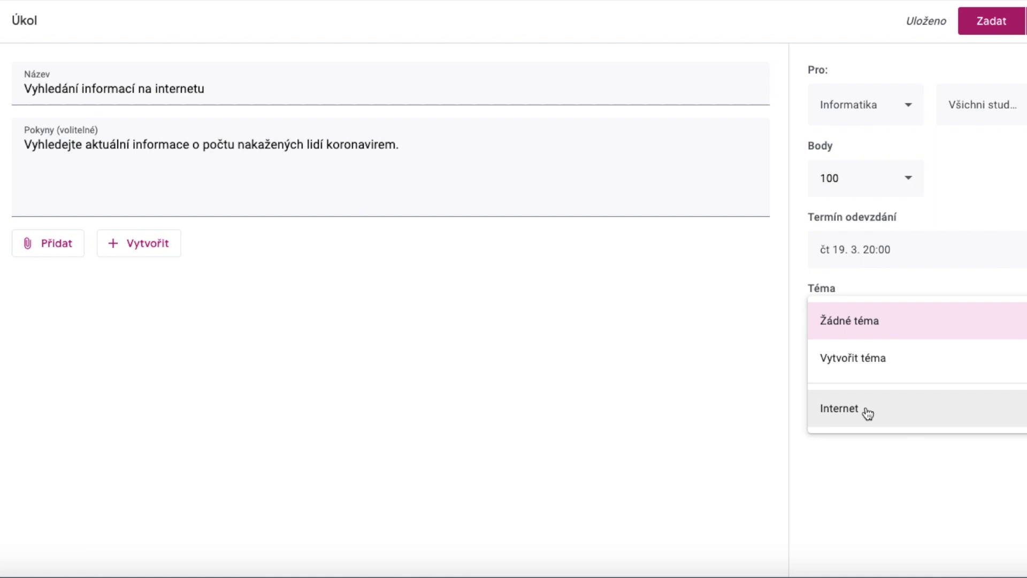
click(843, 418)
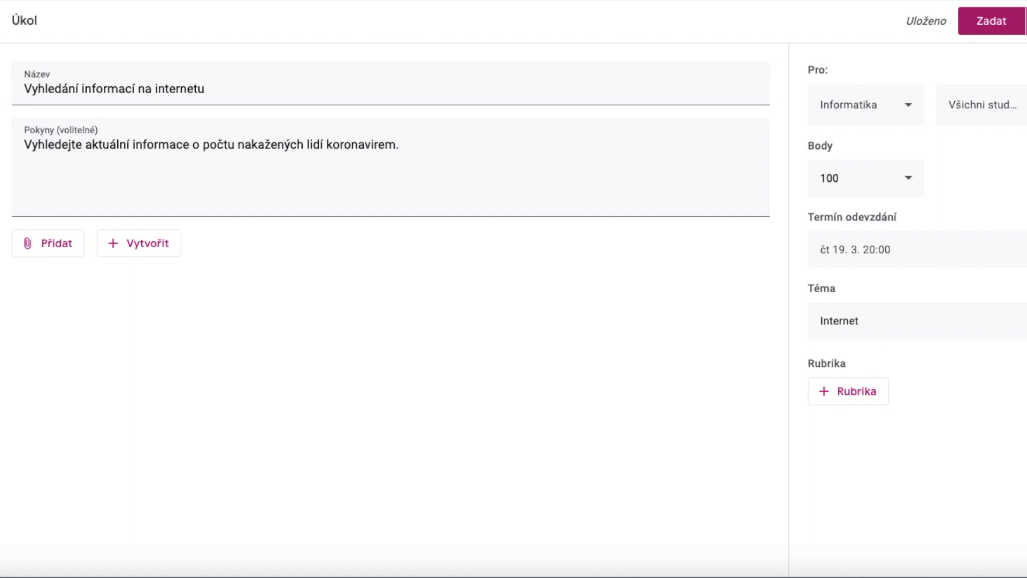
click(1025, 21)
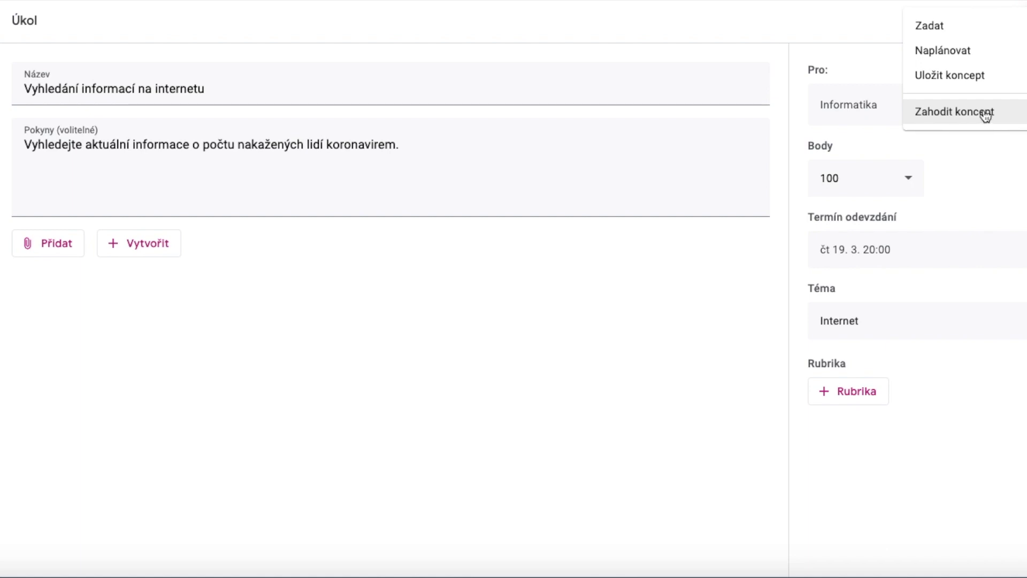
click(977, 158)
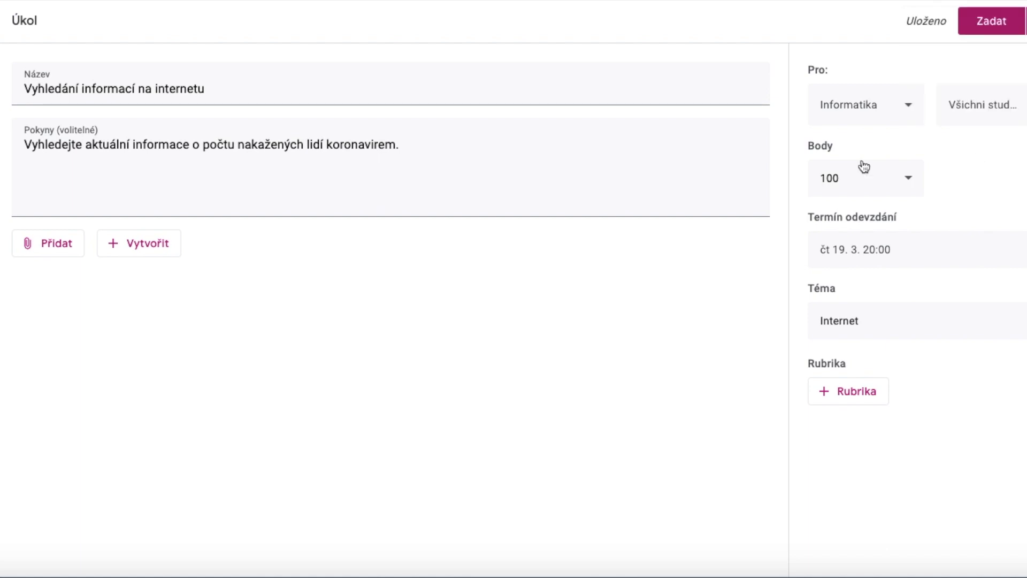
click(998, 31)
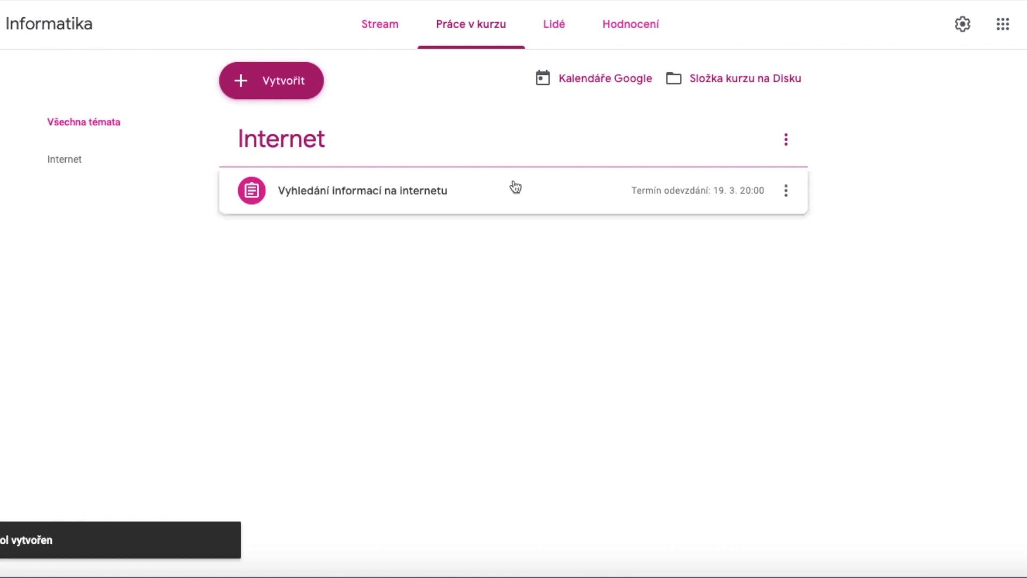
Step: Open the new assignment from the course stream and bring up the enrolled student's work with its private comment field
click(376, 28)
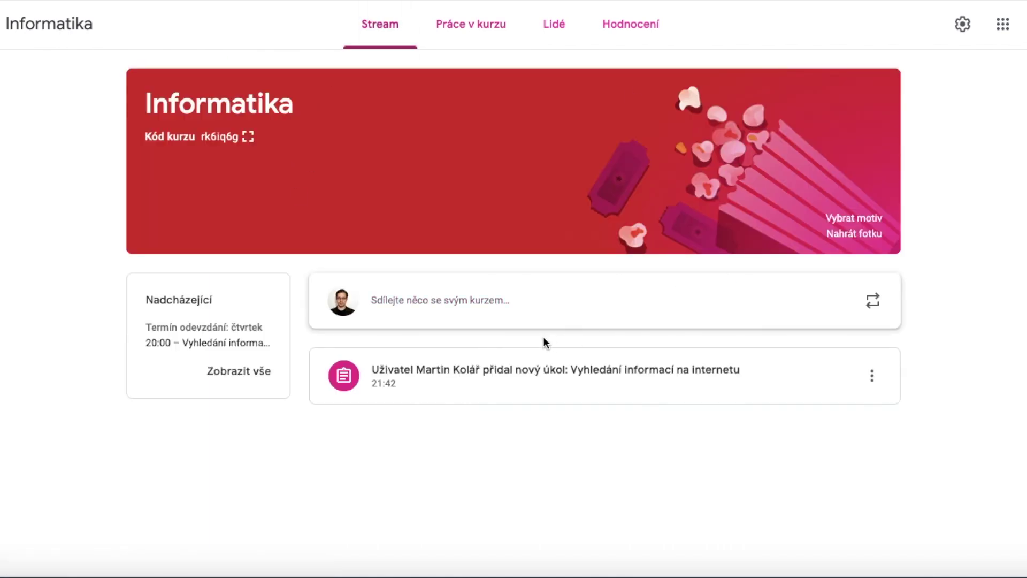
click(487, 377)
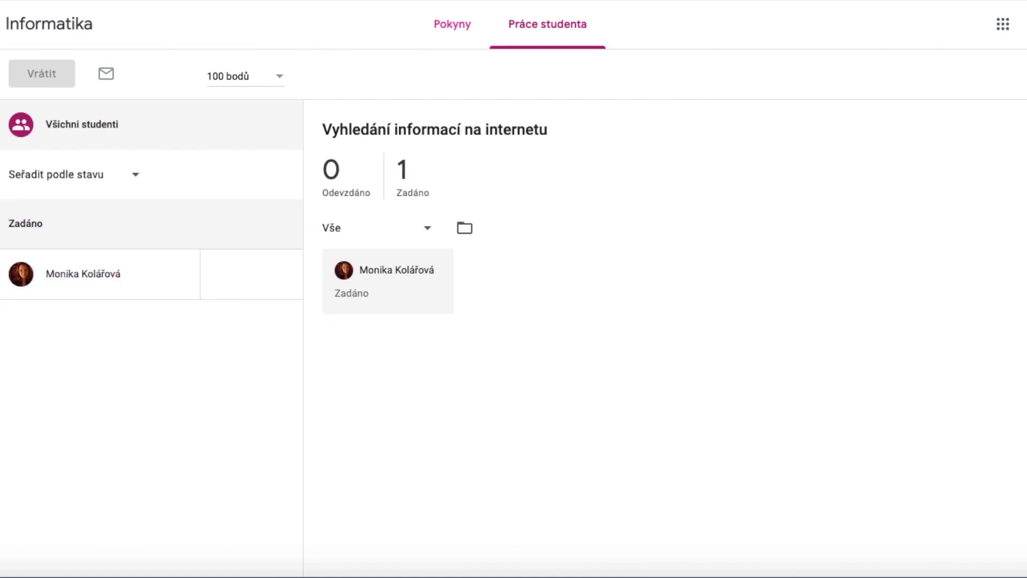
click(79, 276)
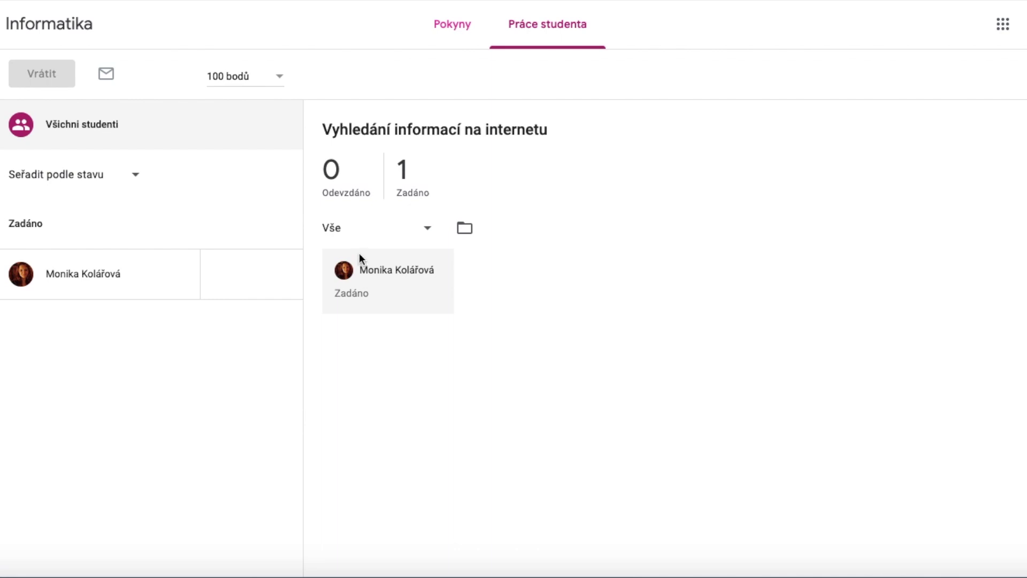
click(65, 274)
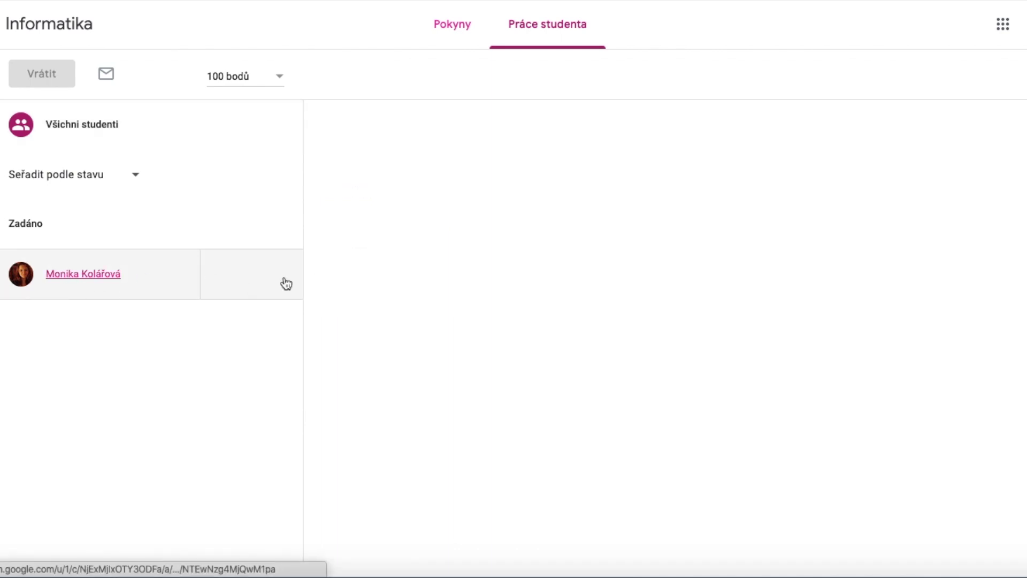
click(437, 549)
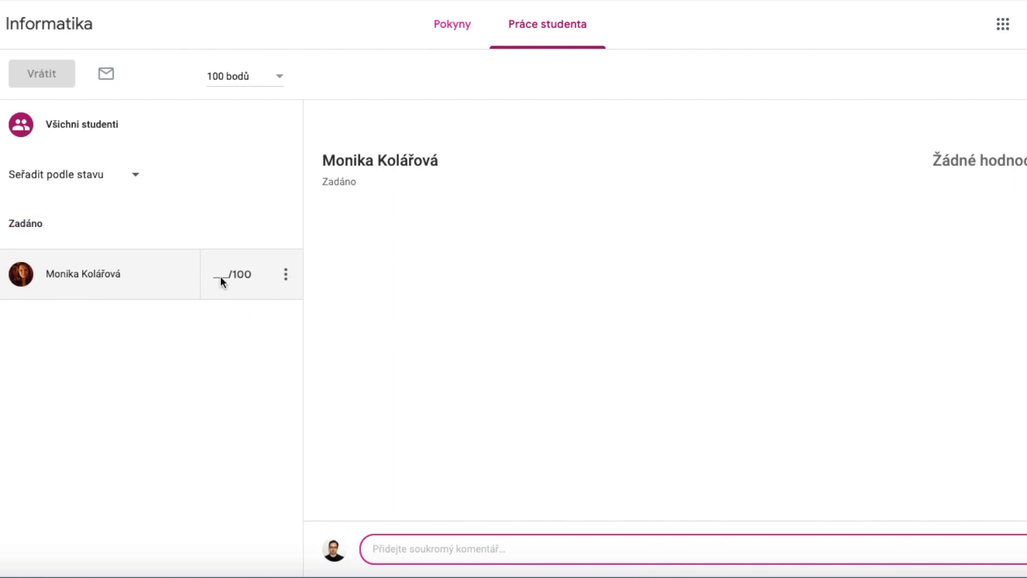
Step: Grade the student's work with 100 points and try to return it to the student
click(221, 276)
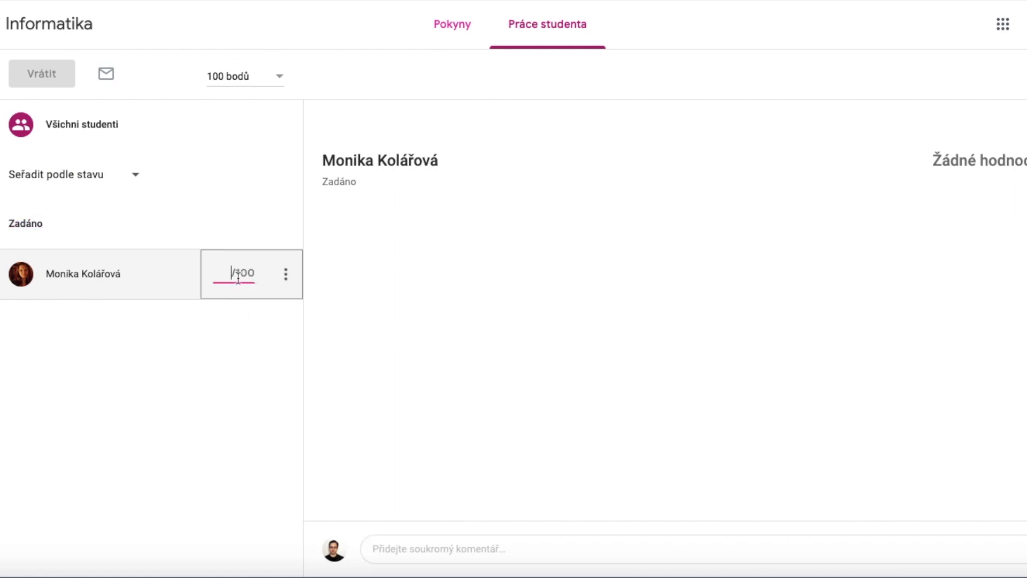
text(100)
click(223, 345)
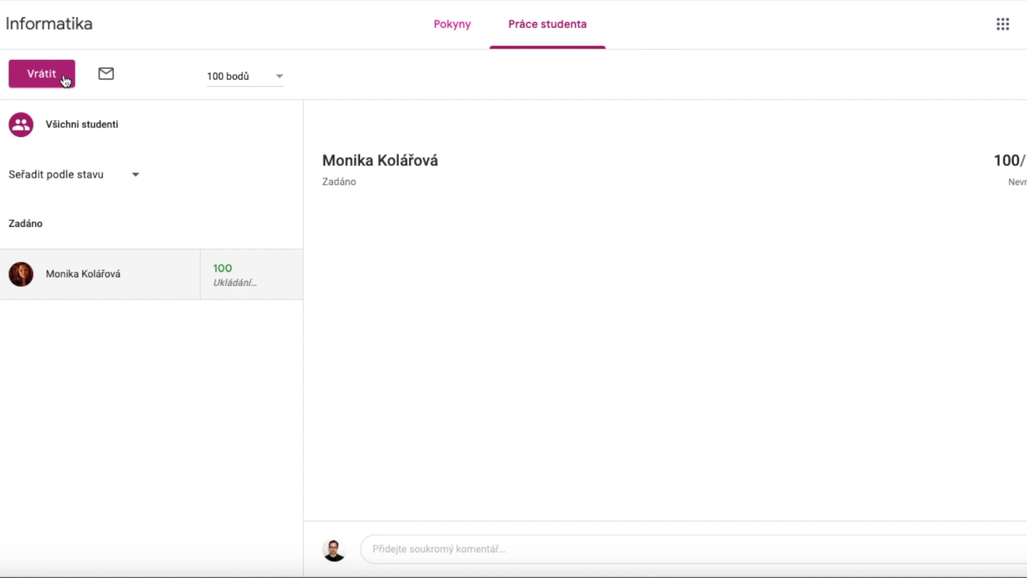
click(63, 80)
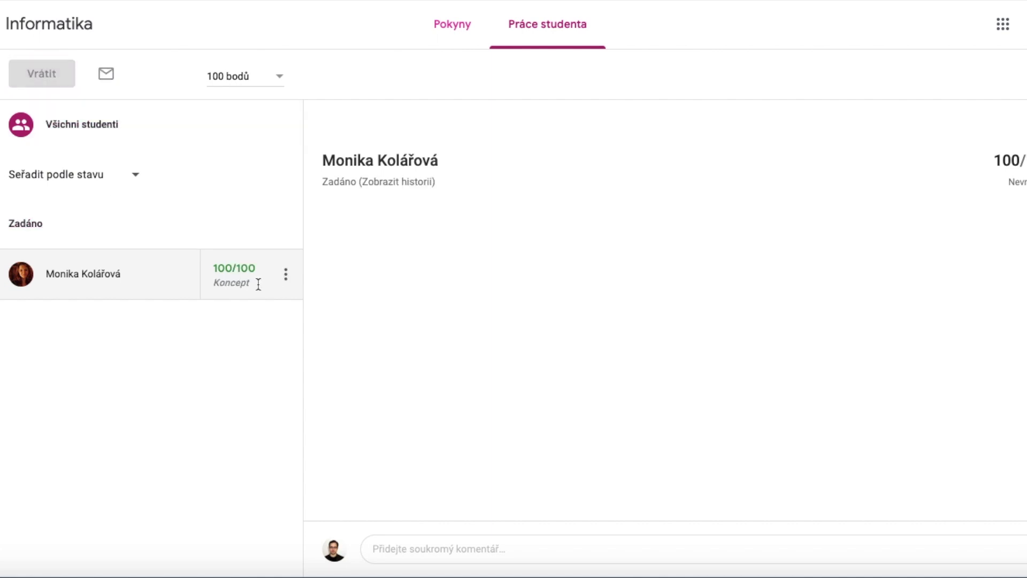
Step: Clear the student's grade and enter 100 points again
click(230, 274)
key(BackSpace)
key(BackSpace)
key(BackSpace)
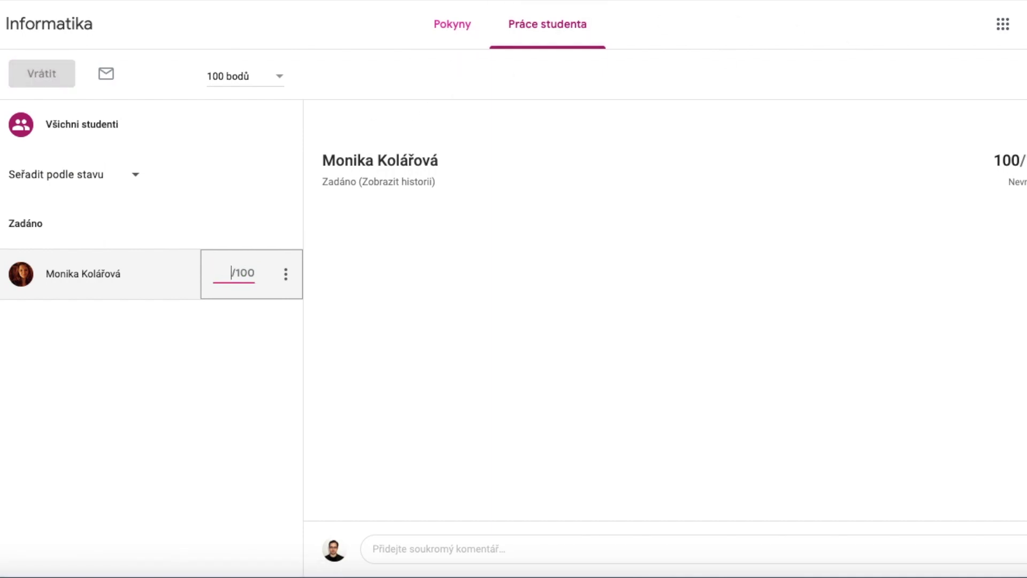
text(100)
Step: Leave the assignment's student work and reopen the Informatika course from the class overview
click(80, 125)
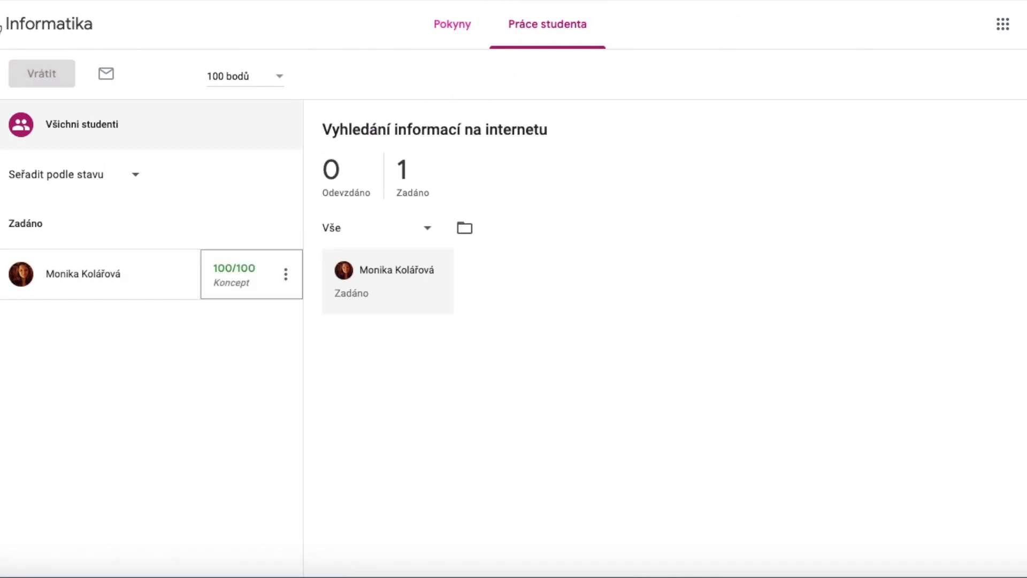
click(2, 27)
click(46, 30)
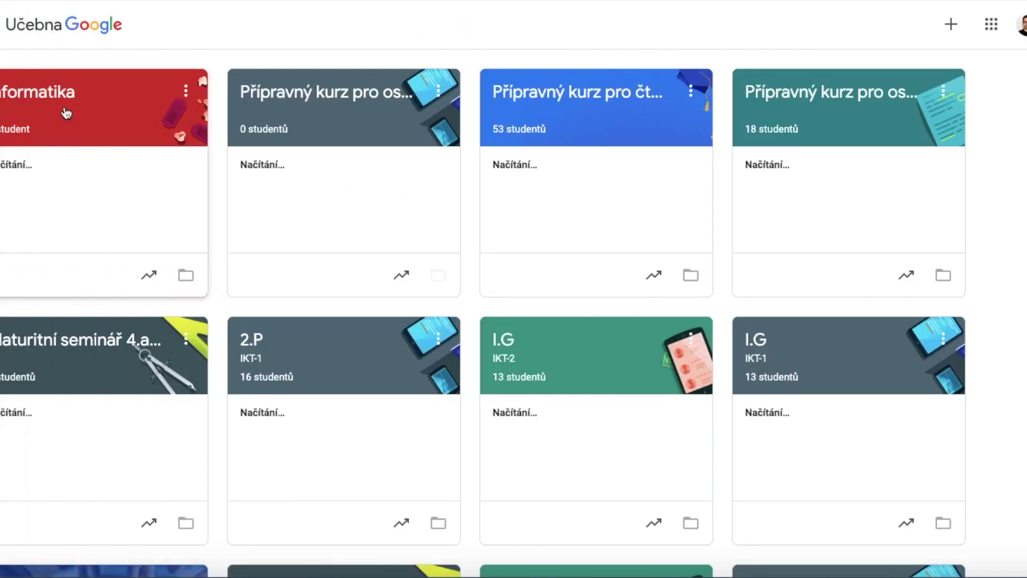
click(36, 95)
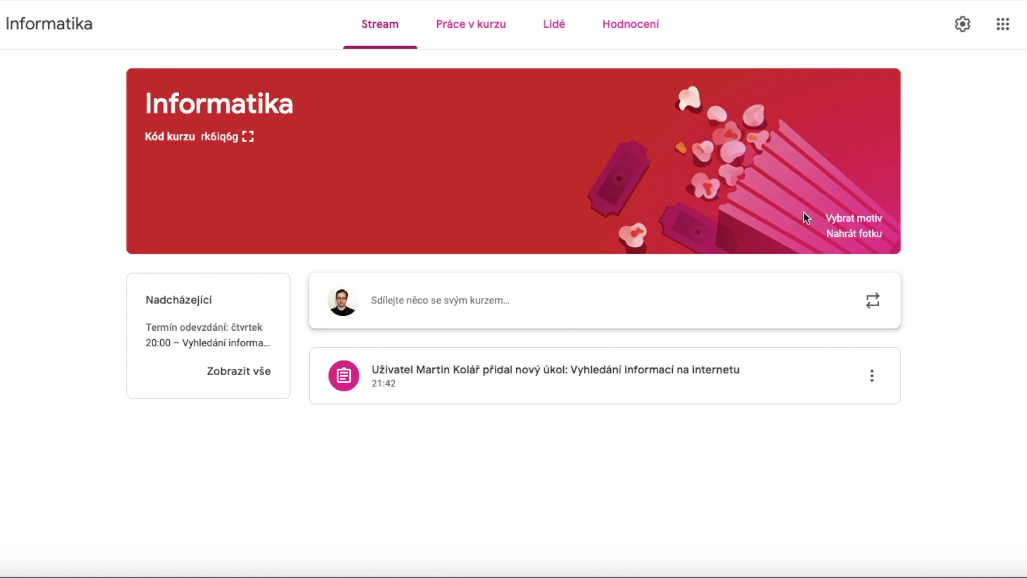
Step: Change the course theme to the laptop, tablet and phone image from the Obecné gallery category
click(852, 224)
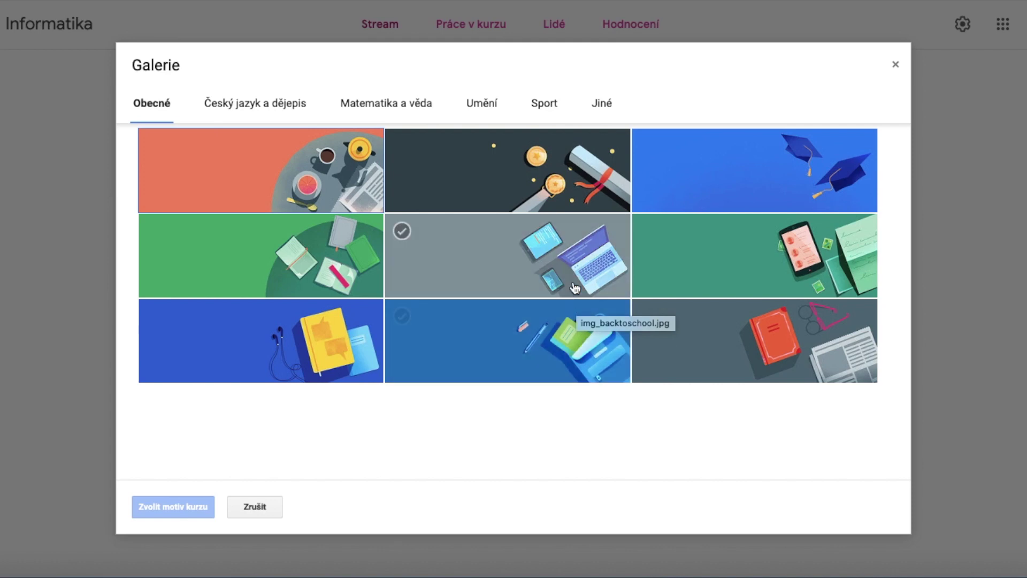
click(264, 103)
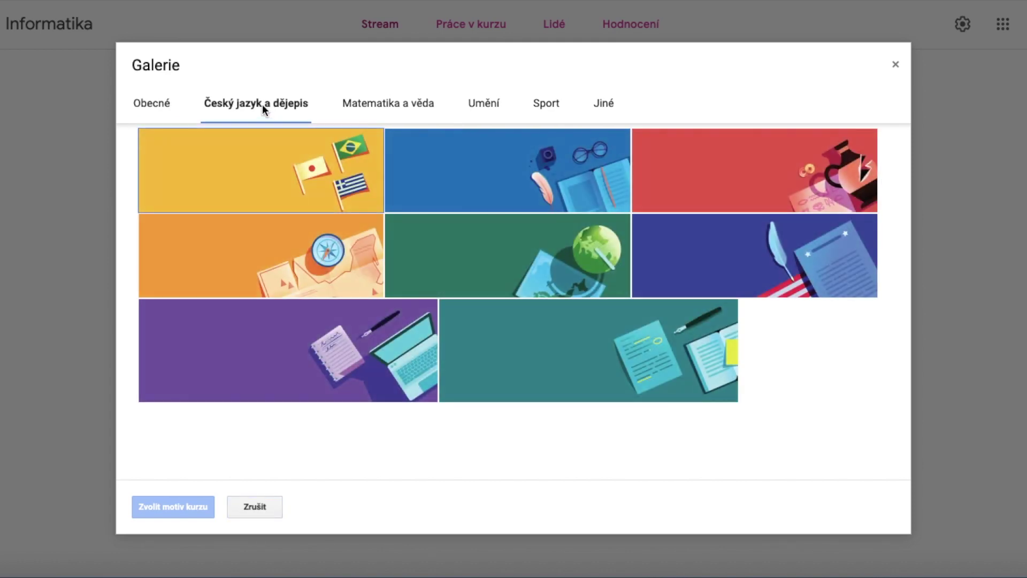
click(369, 113)
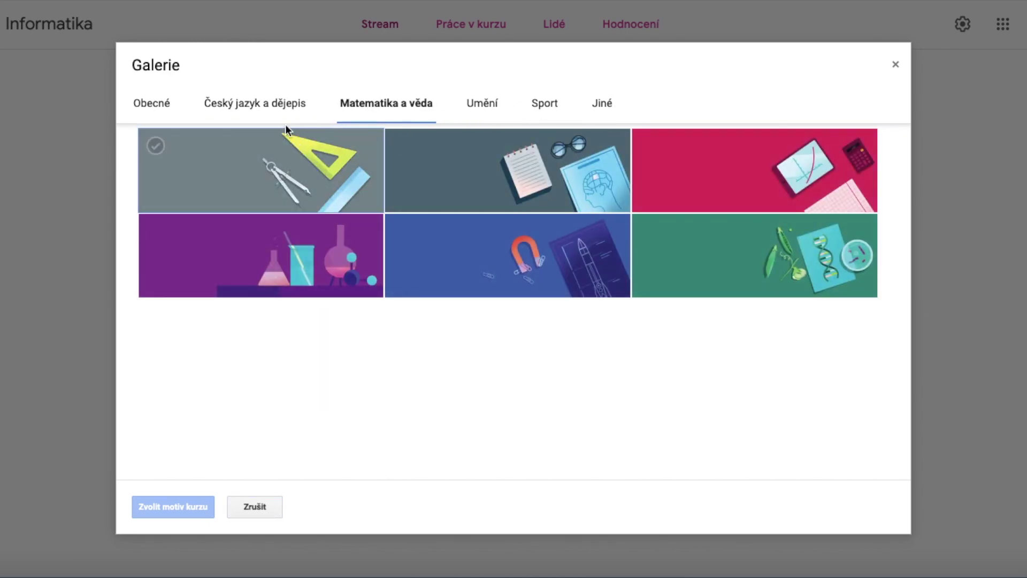
click(141, 107)
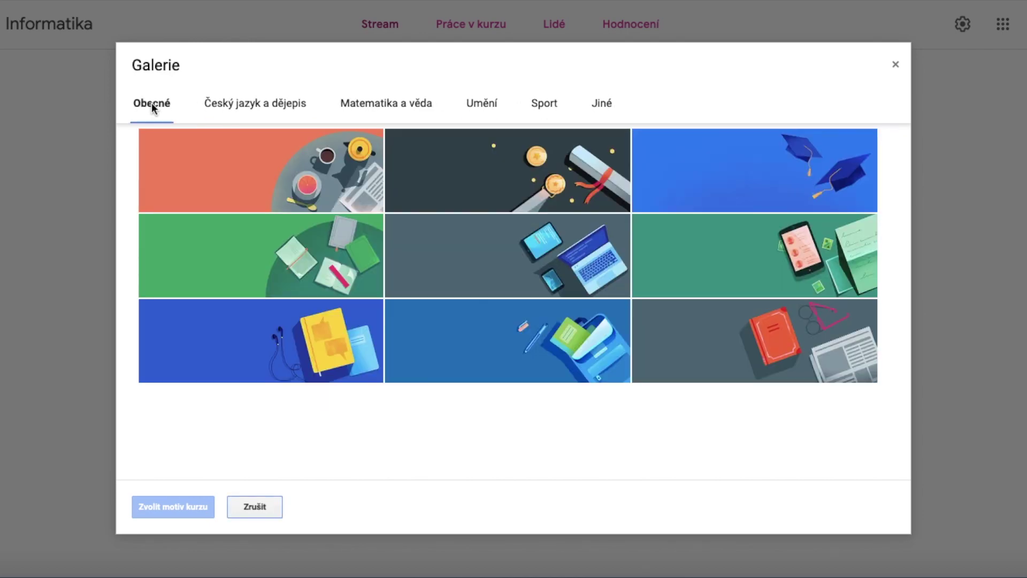
click(499, 264)
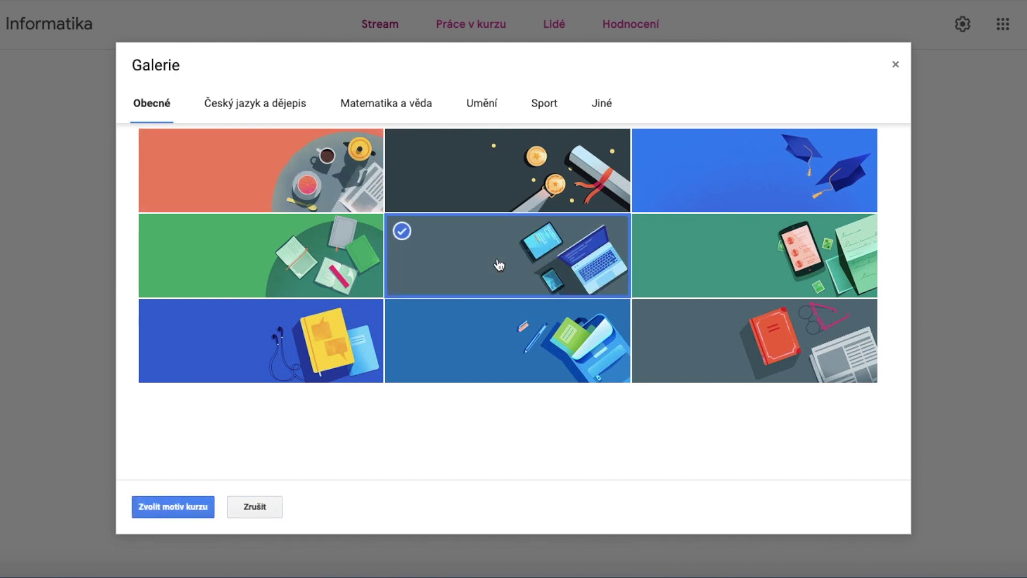
click(184, 508)
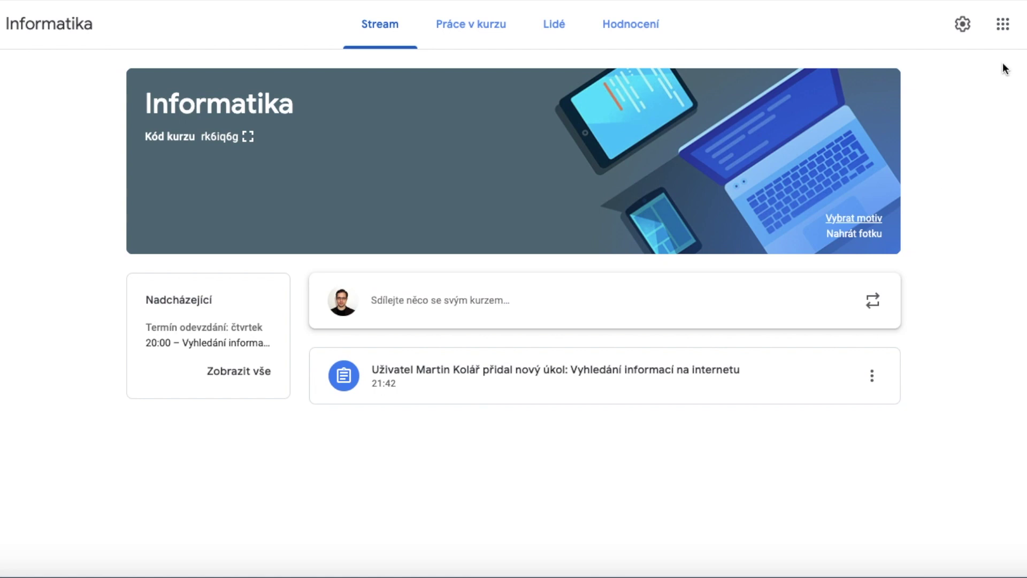
Step: Set the Stream permission in the course settings to "Studenti mohou přidávat pouze komentáře" and save the settings
click(968, 27)
click(962, 25)
scroll(608, 148, down, 1)
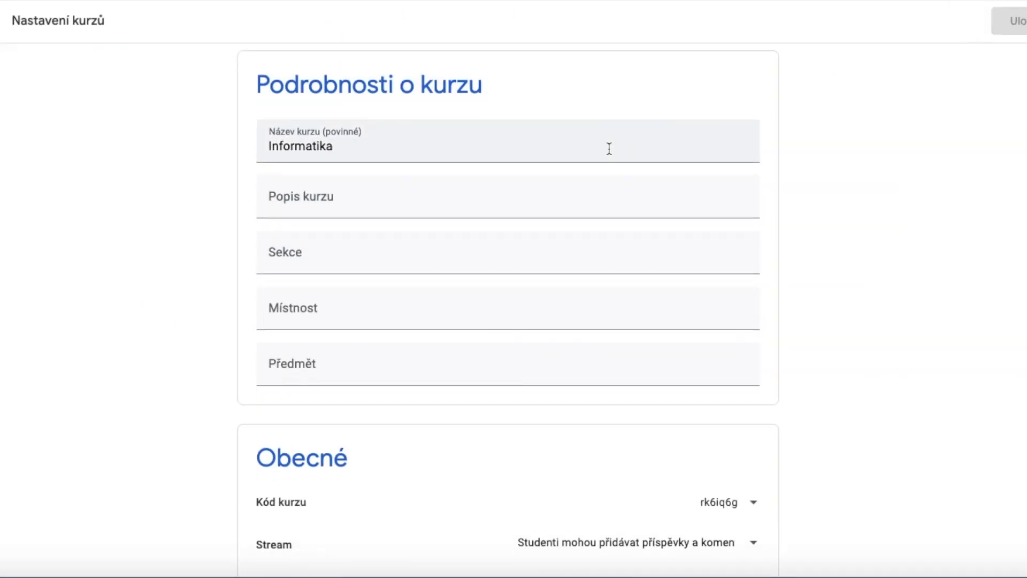
scroll(440, 206, down, 3)
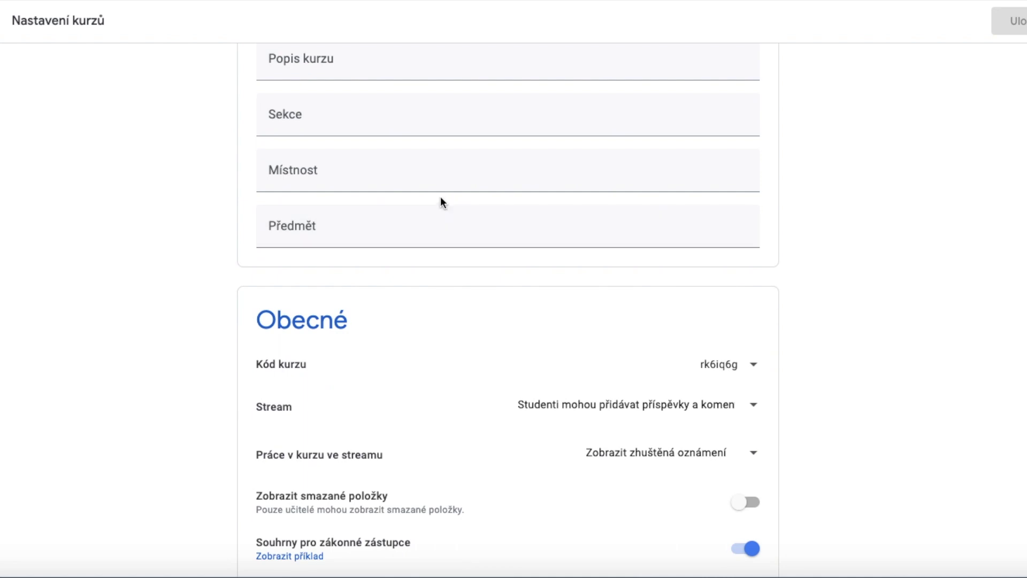
scroll(440, 196, down, 4)
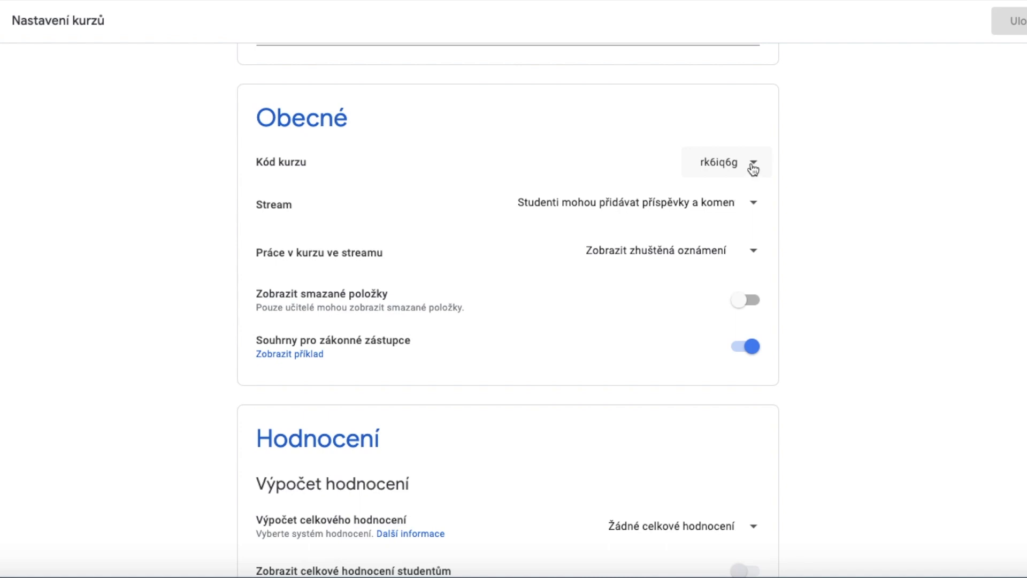
click(737, 210)
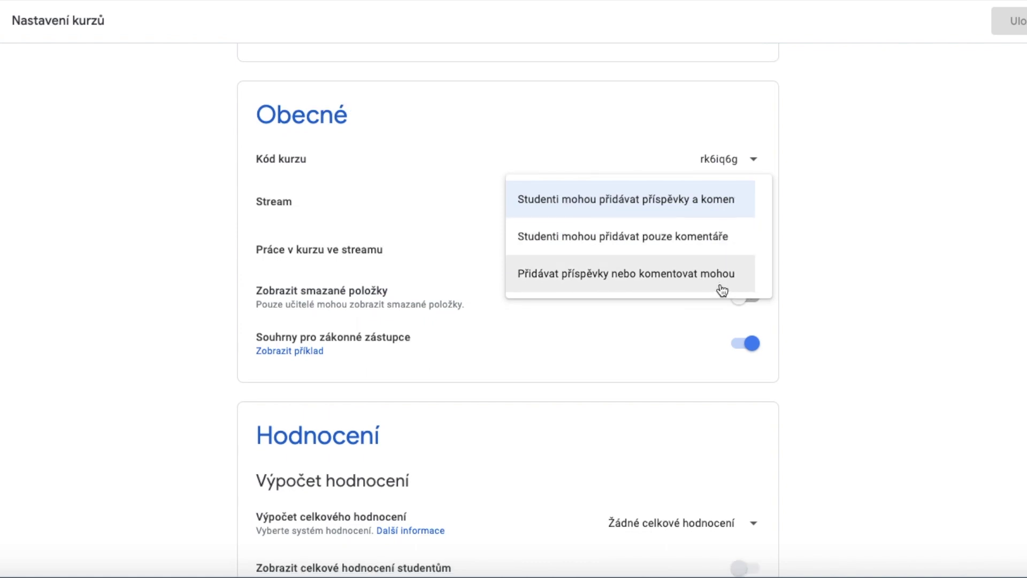
scroll(722, 289, down, 1)
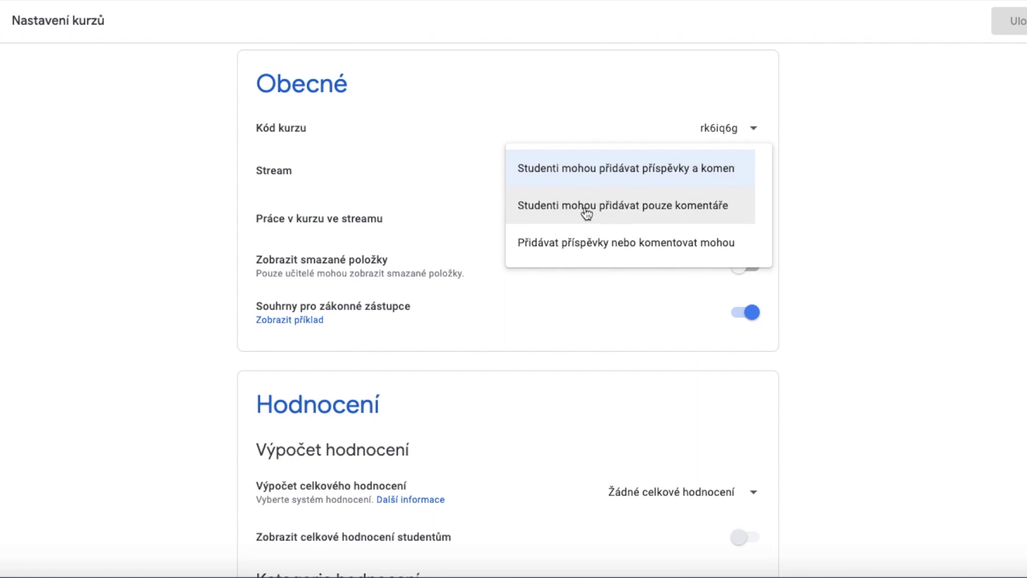
click(616, 215)
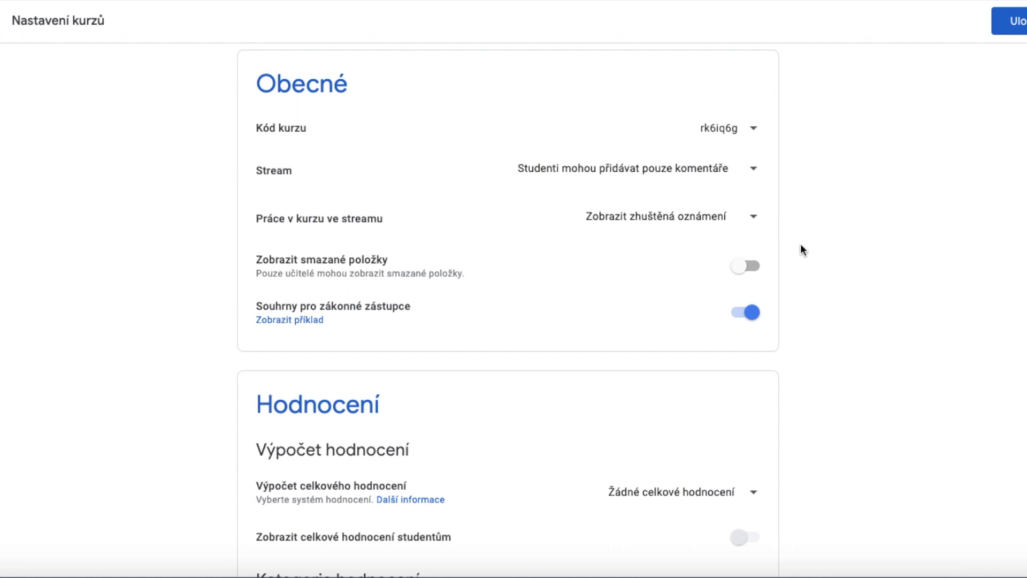
scroll(816, 237, down, 3)
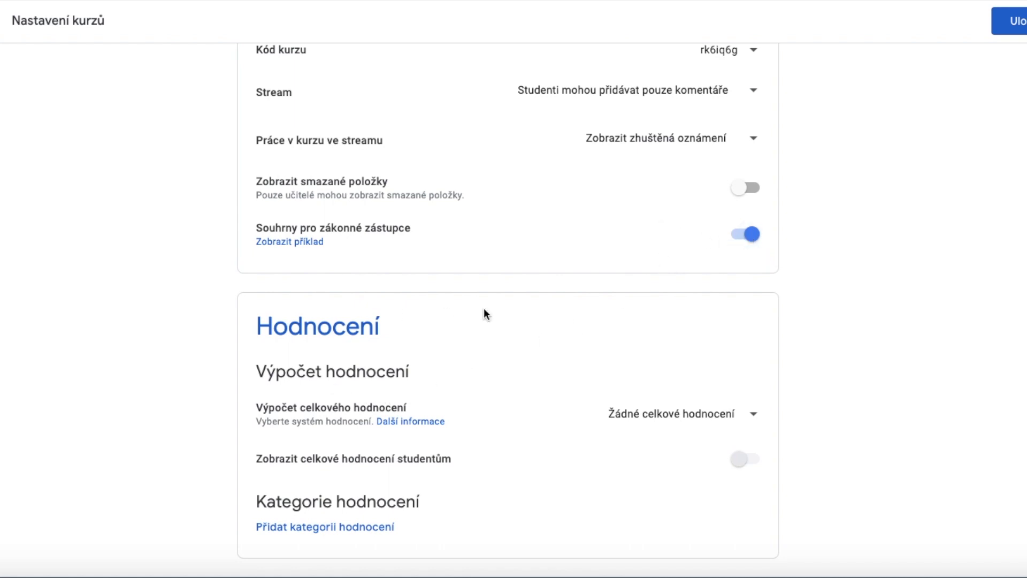
scroll(692, 360, up, 10)
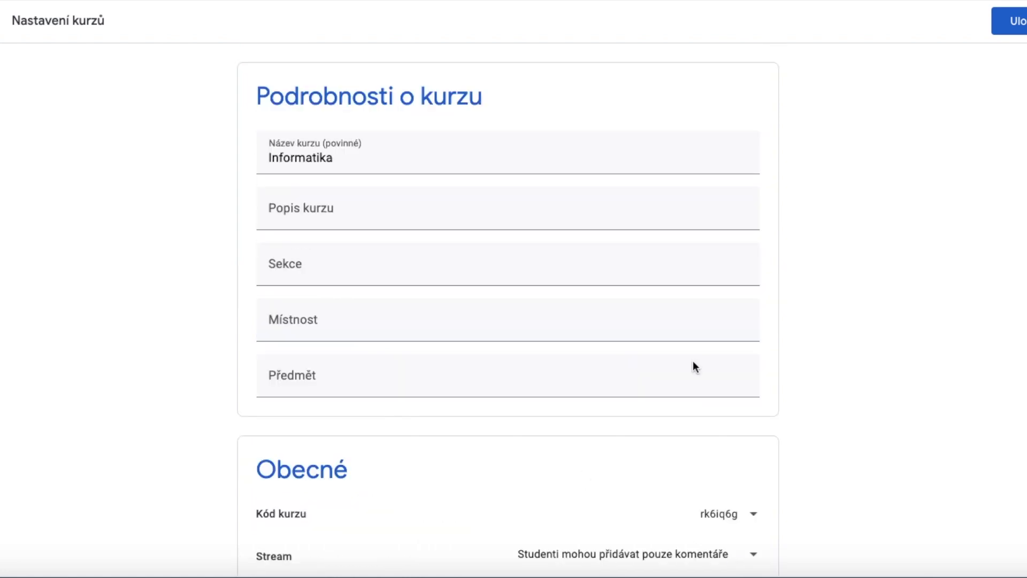
click(1013, 21)
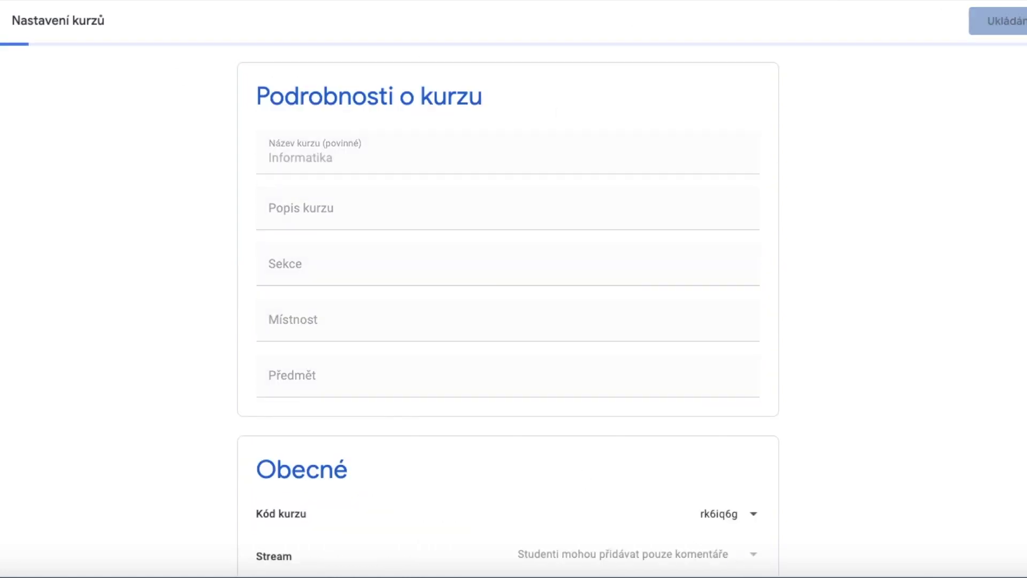